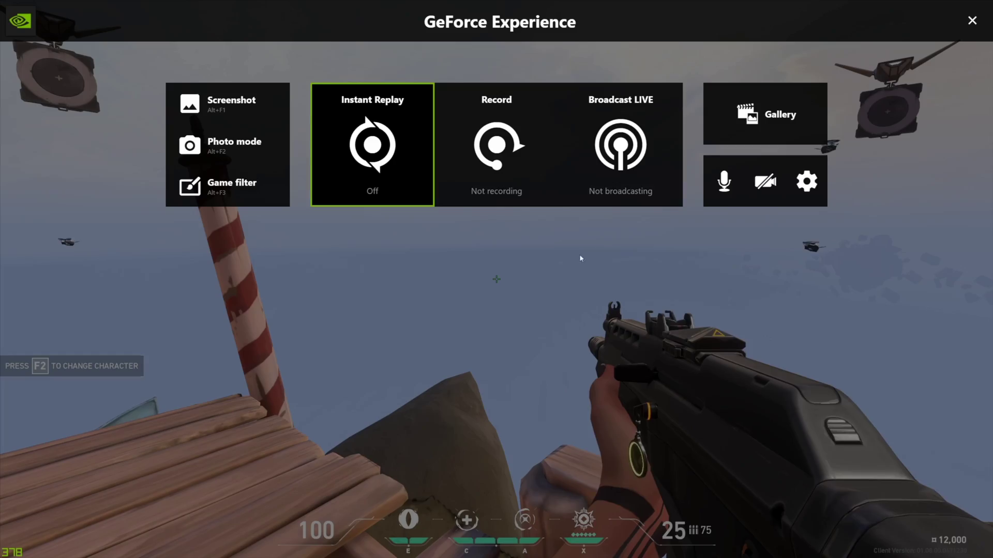
# Confirm video capture quality is High at 60 FPS, then close the overlay and switch to OBS
pyautogui.click(496, 156)
pyautogui.click(473, 242)
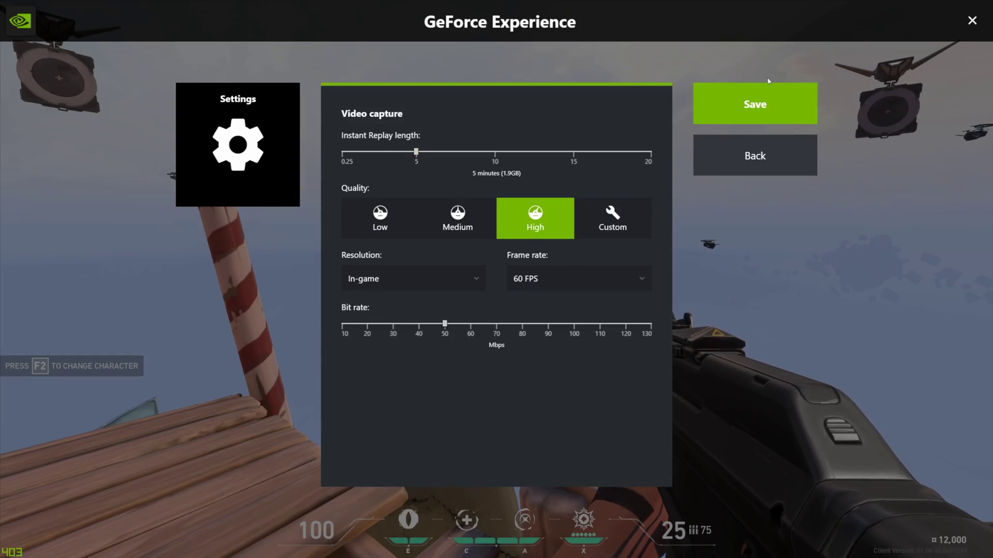
pyautogui.click(771, 89)
pyautogui.click(973, 21)
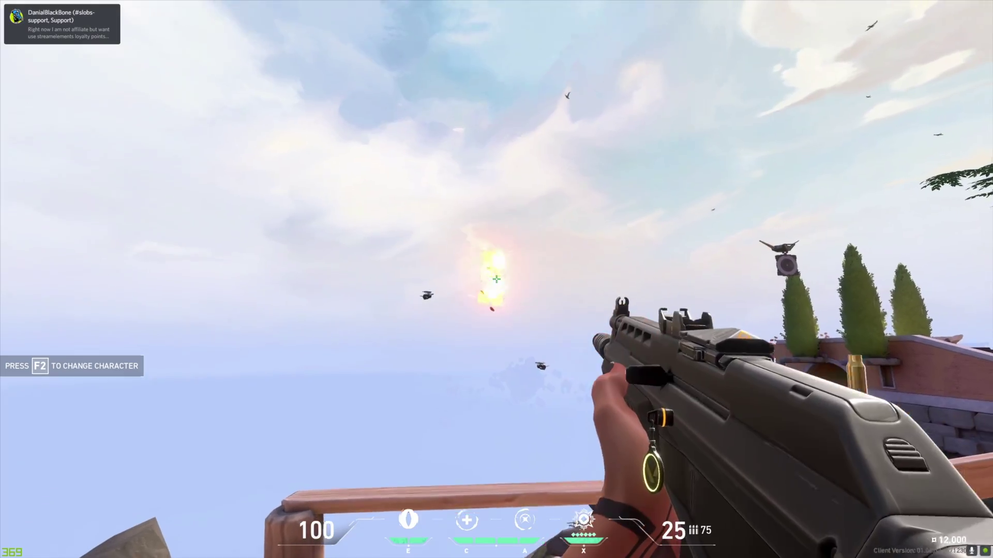
pyautogui.hotkey('alt', 'Tab')
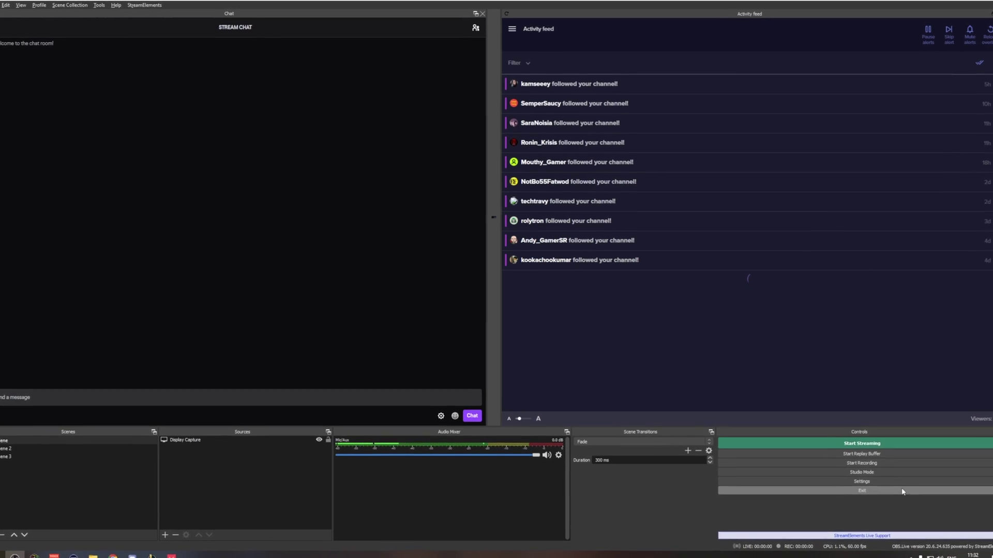
# Review the OBS Output recording settings, then toggle the Display Capture source's visibility
pyautogui.click(858, 493)
pyautogui.click(311, 172)
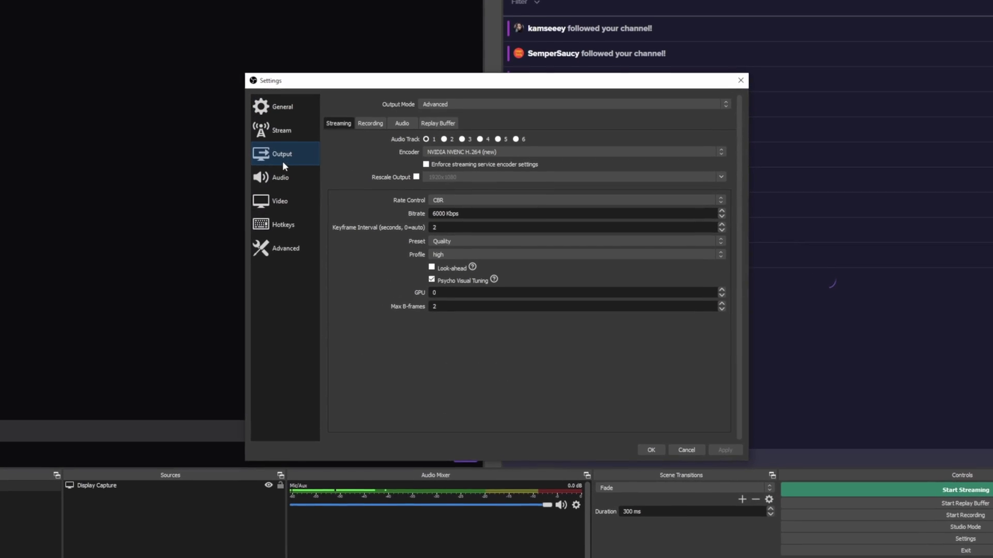
pyautogui.click(388, 146)
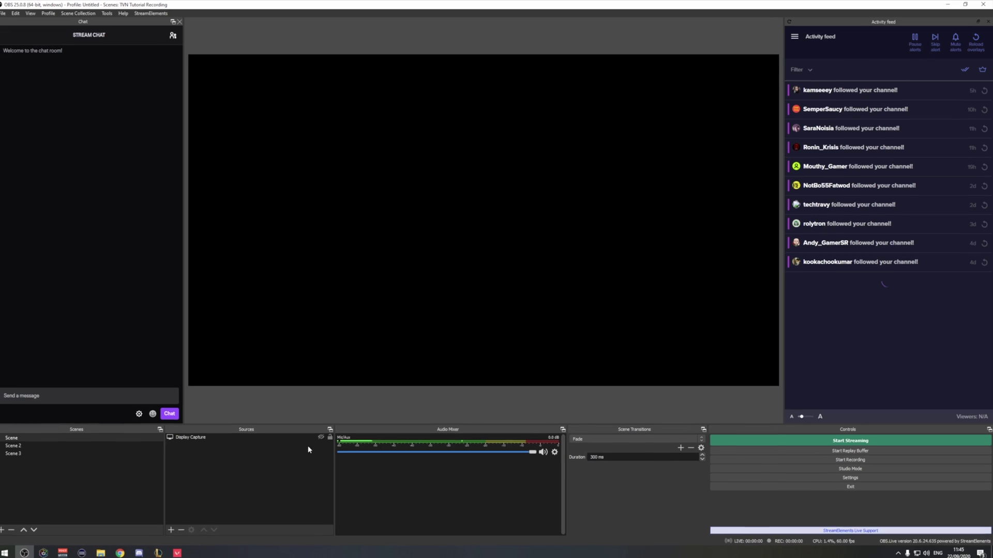
pyautogui.click(321, 437)
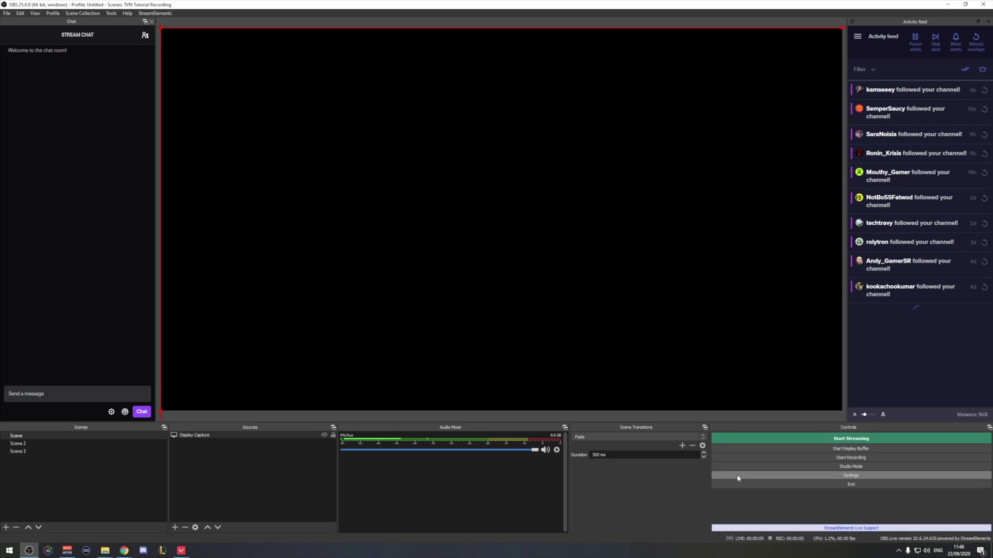
# Add a new scene named Scene 4
pyautogui.click(738, 477)
pyautogui.click(341, 223)
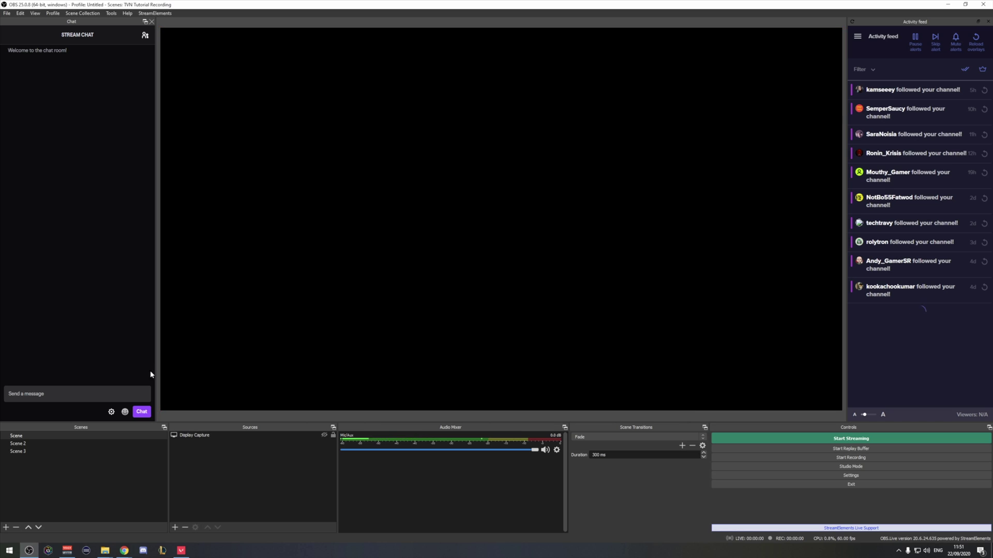
pyautogui.press('Return')
# Add a Game Capture source set to capture the specific VALORANT window
pyautogui.click(175, 527)
pyautogui.click(204, 437)
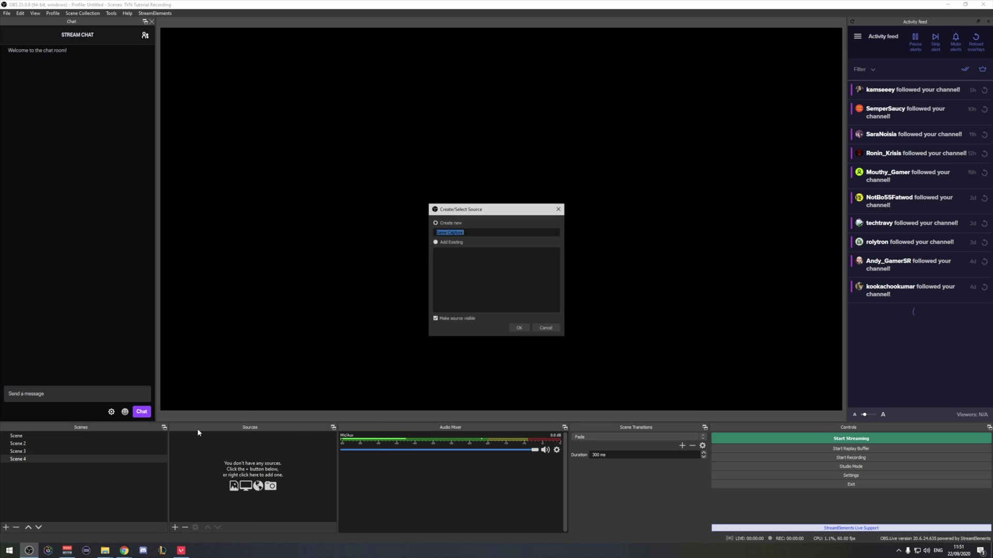
pyautogui.click(517, 326)
pyautogui.click(495, 308)
pyautogui.click(491, 320)
pyautogui.click(440, 294)
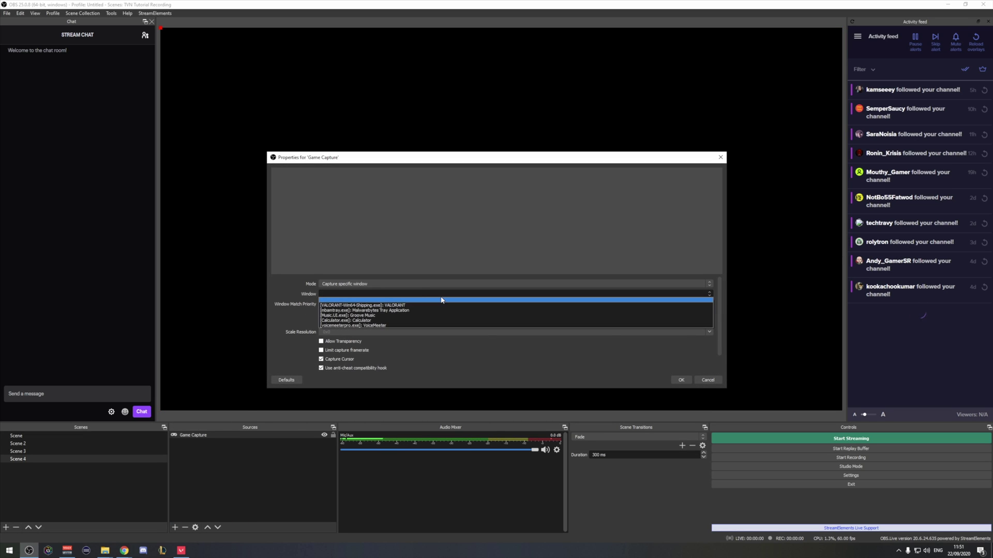
pyautogui.click(437, 306)
pyautogui.click(681, 380)
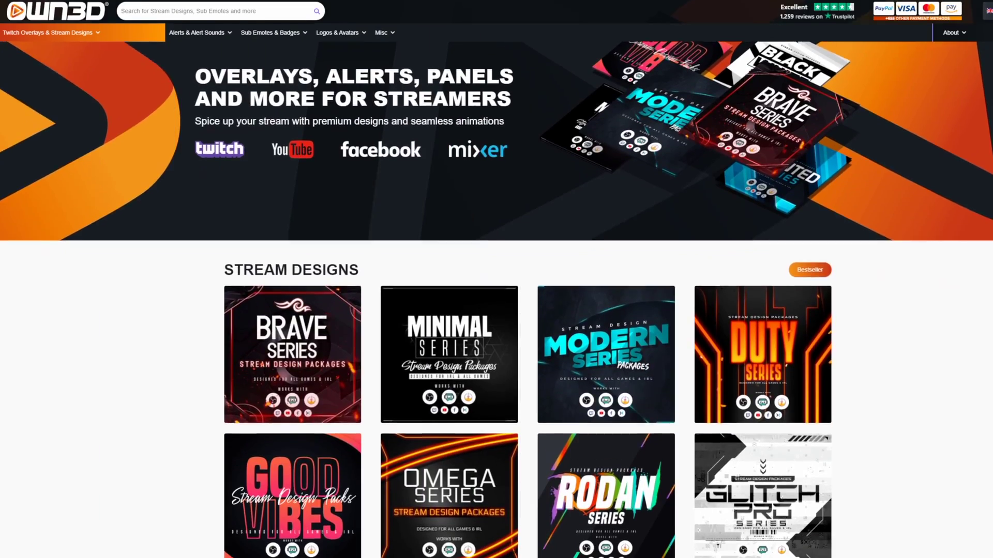
# Scroll down the OWN3D homepage to reach the Twitch Sub Emotes catalogue
pyautogui.scroll(-3, 496, 310)
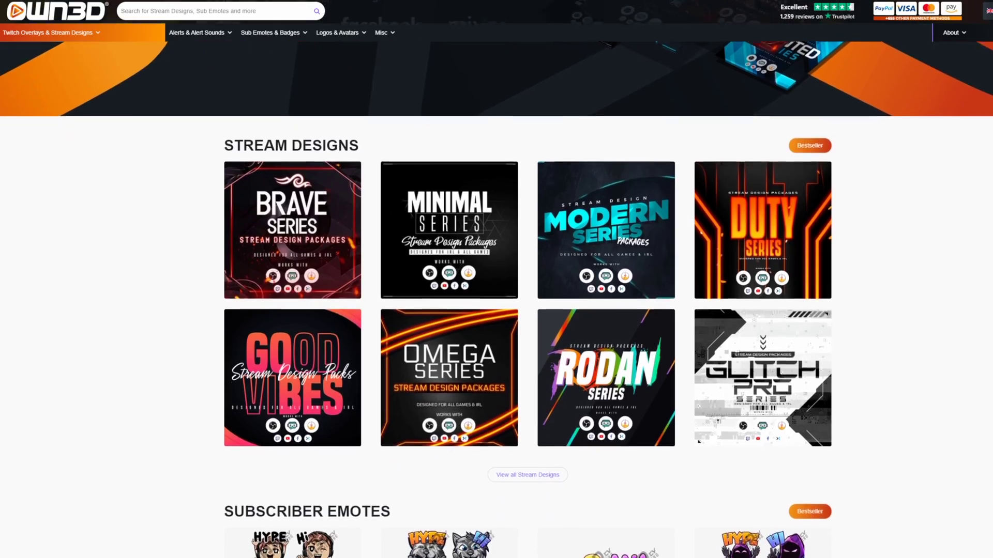
pyautogui.scroll(-2, 496, 310)
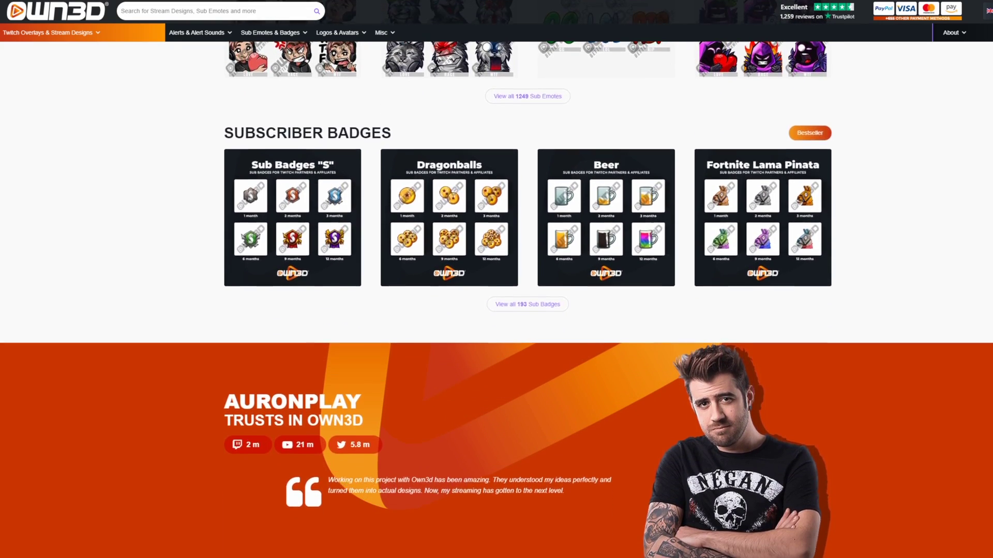
pyautogui.scroll(-1, 497, 299)
pyautogui.scroll(-1, 496, 300)
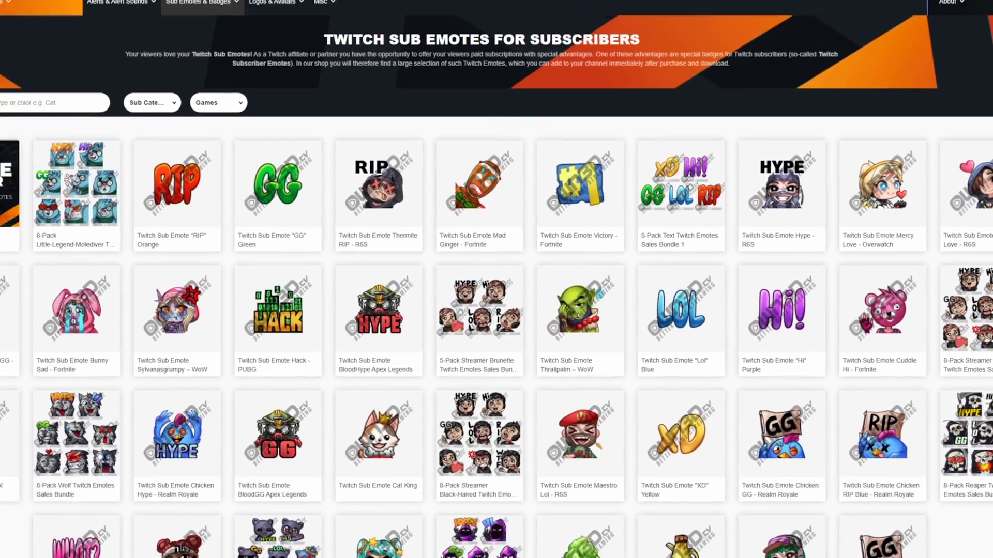
# Scroll through the OWN3D Subscriber Emotes and Subscriber Badges sections
pyautogui.scroll(-1, 496, 310)
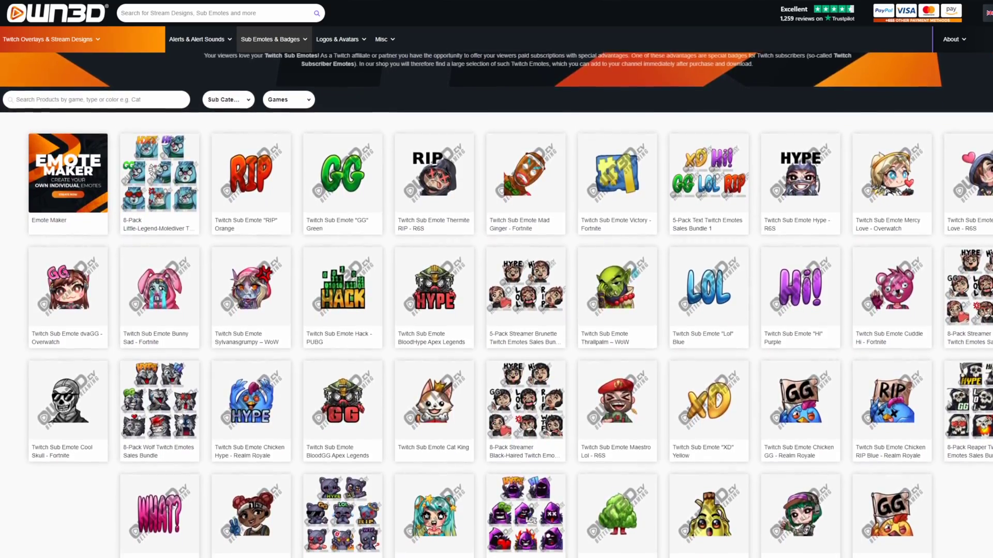
pyautogui.scroll(-1, 496, 310)
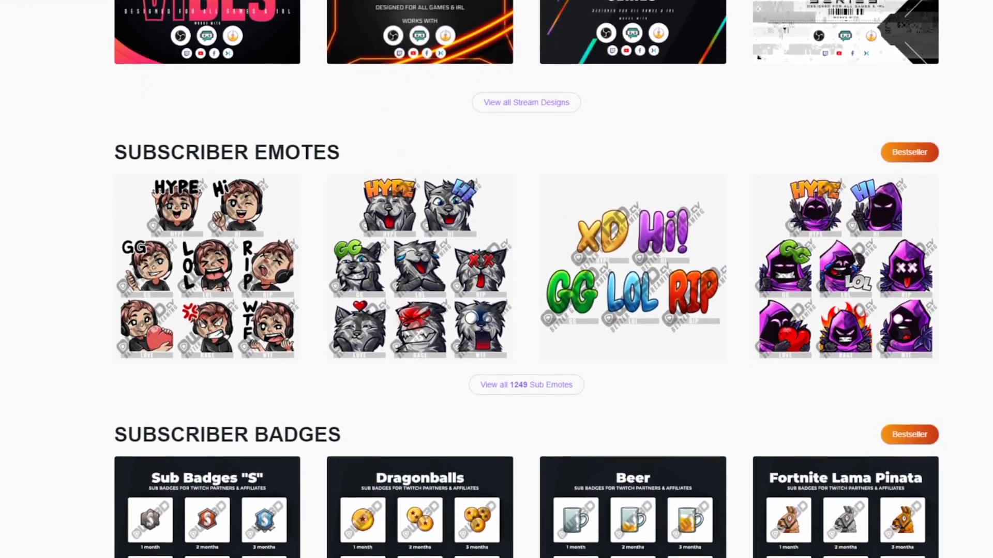
pyautogui.scroll(-4, 758, 15)
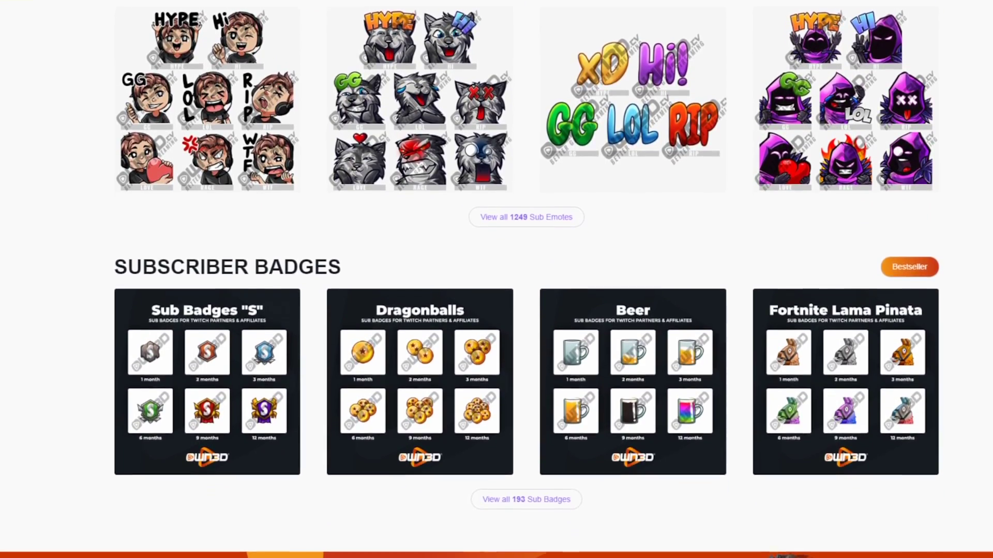
pyautogui.scroll(-3, 496, 280)
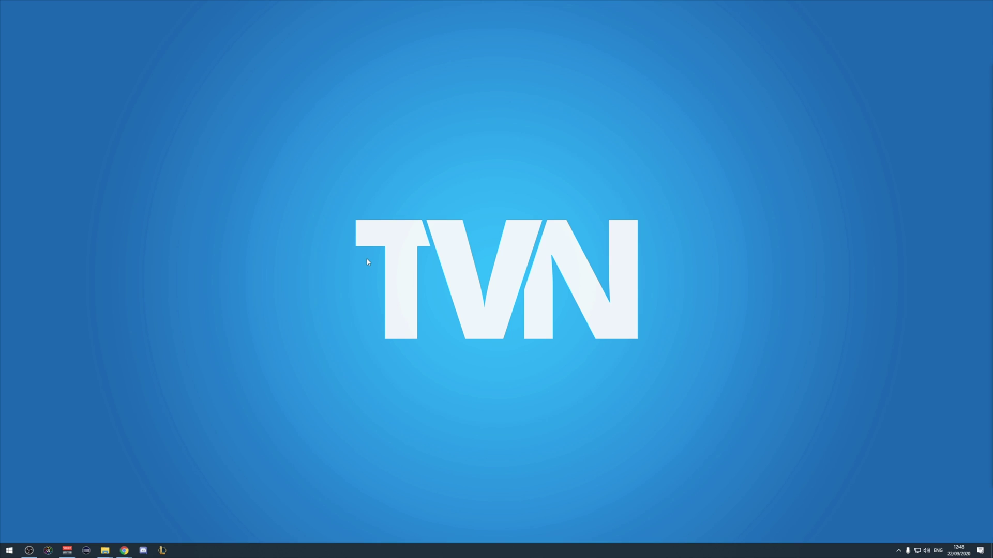
# Open Task Manager's Performance tab and show the GPU 0 graphs
pyautogui.hotkey('ctrl', 'shift', 'Escape')
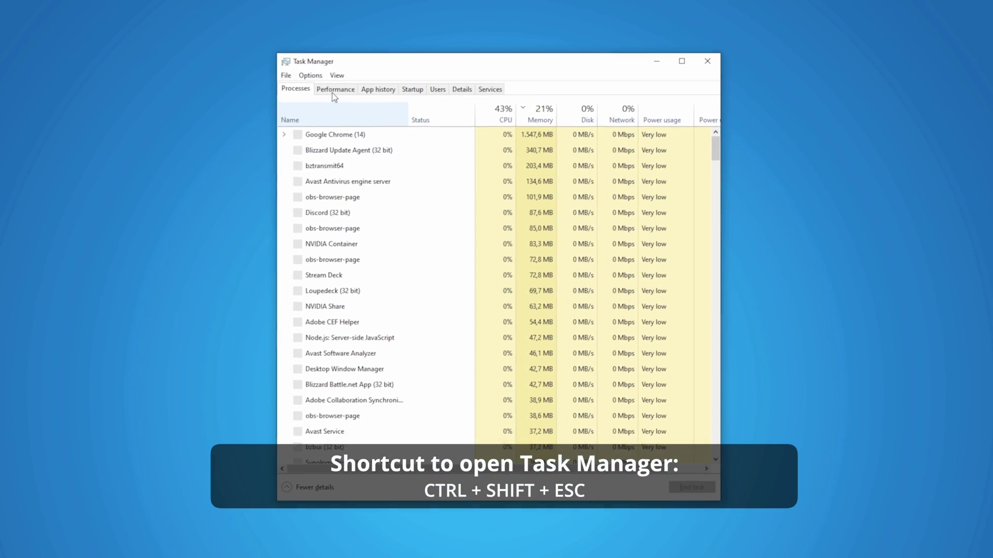
pyautogui.click(333, 91)
pyautogui.click(343, 371)
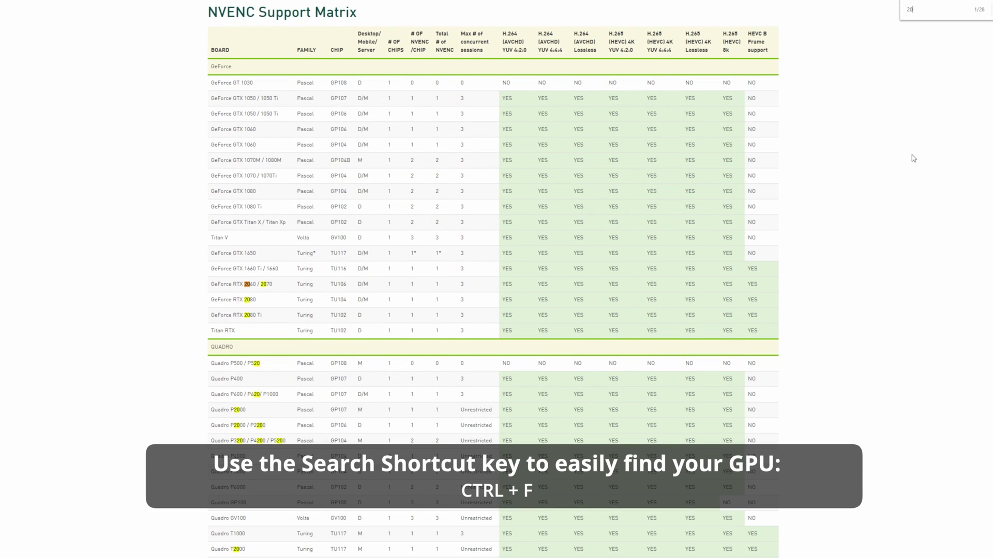
# Select the GeForce RTX 2060 / 2070 row in the NVENC Support Matrix
pyautogui.moveTo(192, 284); pyautogui.dragTo(744, 289)
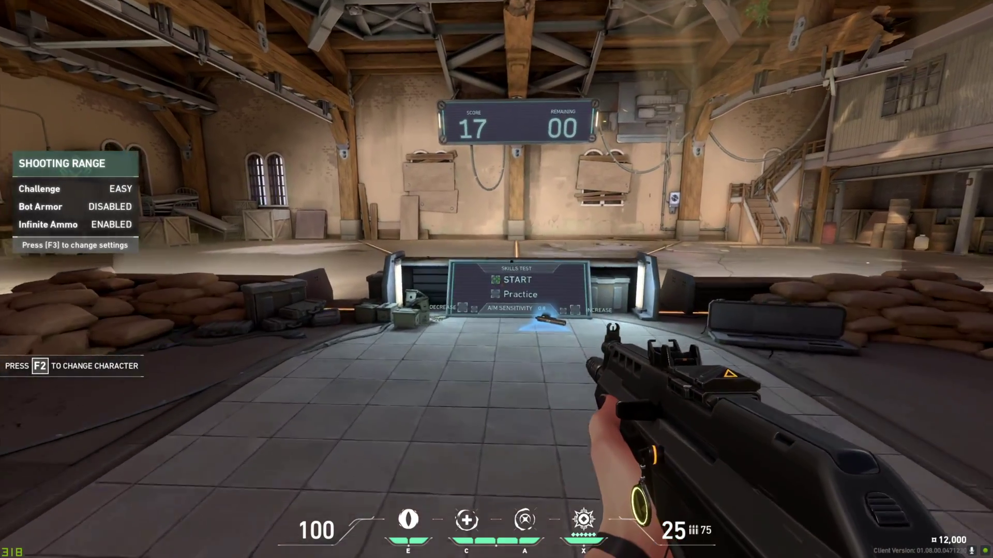
# Start the Skills Test, then enter 'geforce experience' in Google's search box
pyautogui.click(497, 280)
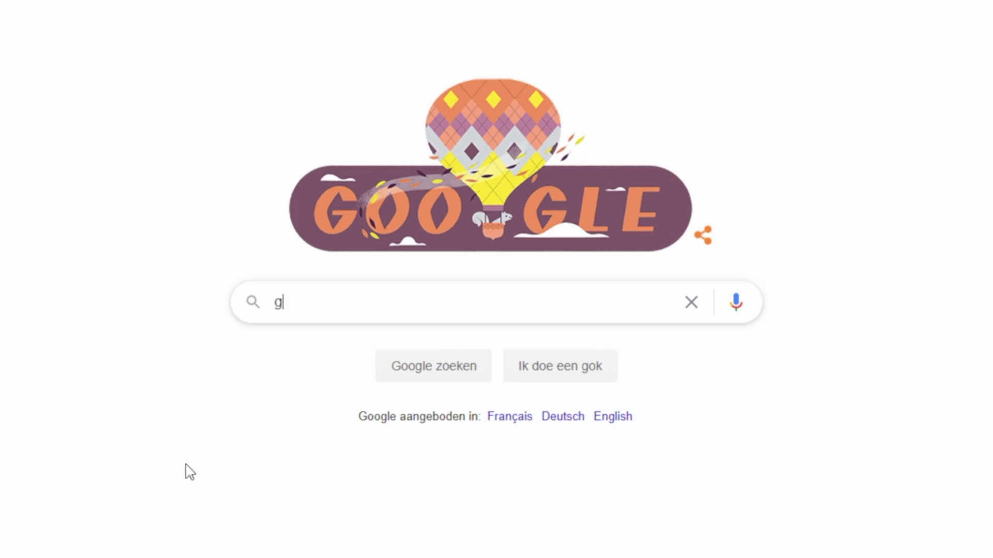
pyautogui.write('eforce experience')
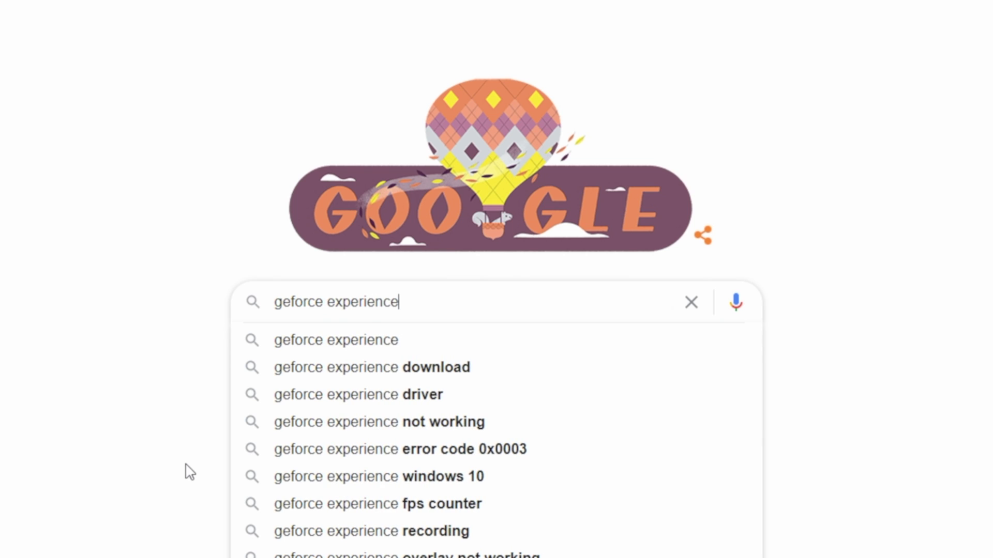
# Search Google for geforce experience and download the installer from NVIDIA's page
pyautogui.press('Return')
pyautogui.click(257, 190)
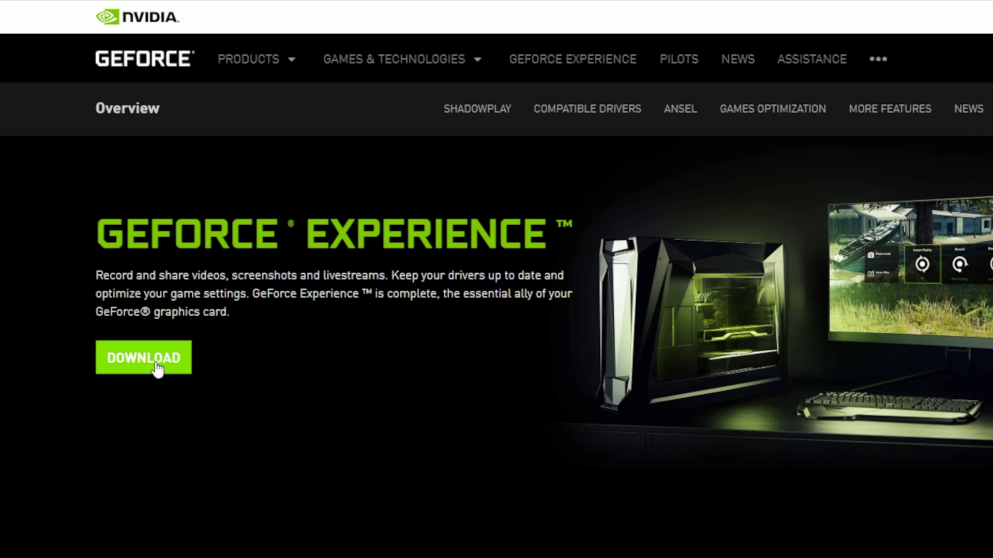
pyautogui.click(158, 369)
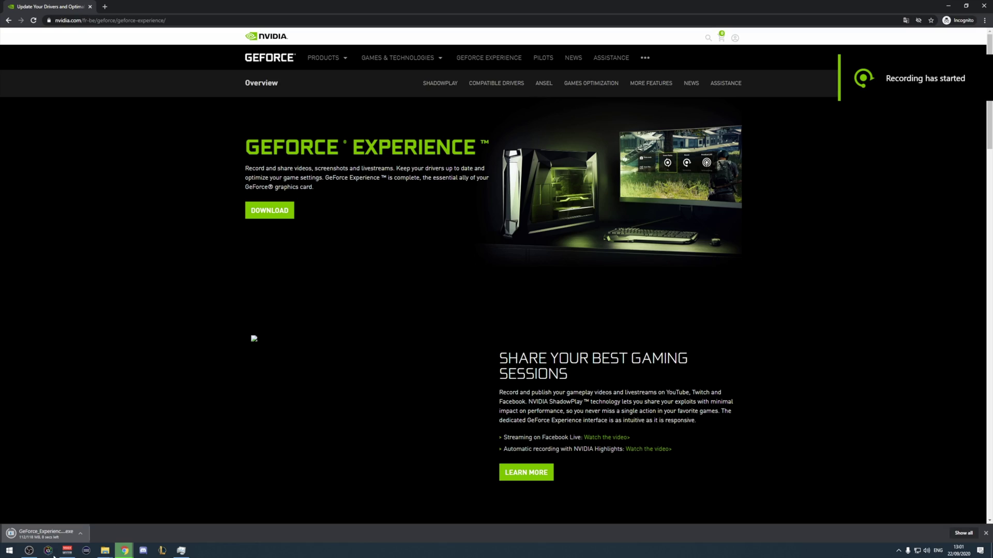
# Launch GeForce Experience from Windows search using 'gefor'
pyautogui.press('super')
pyautogui.write('gefor')
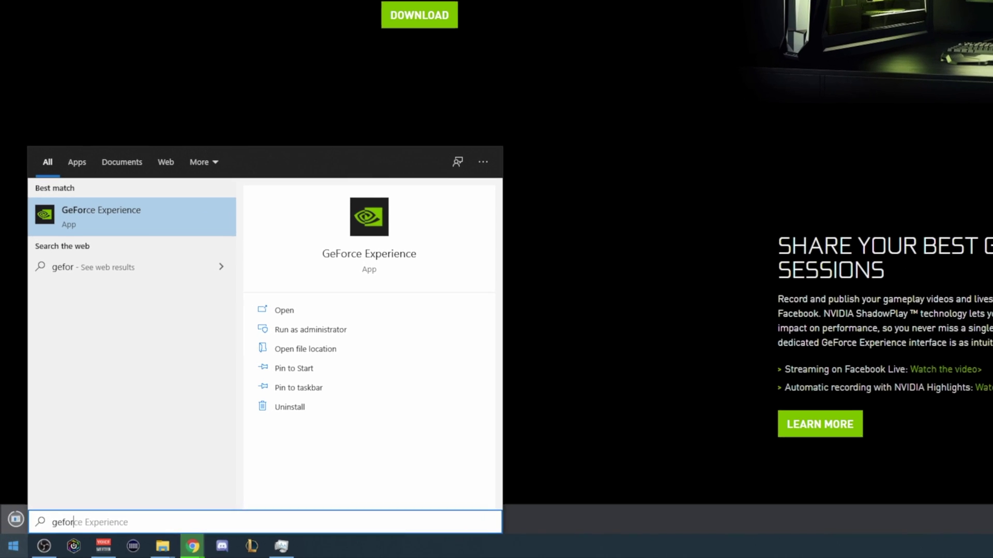
pyautogui.click(136, 209)
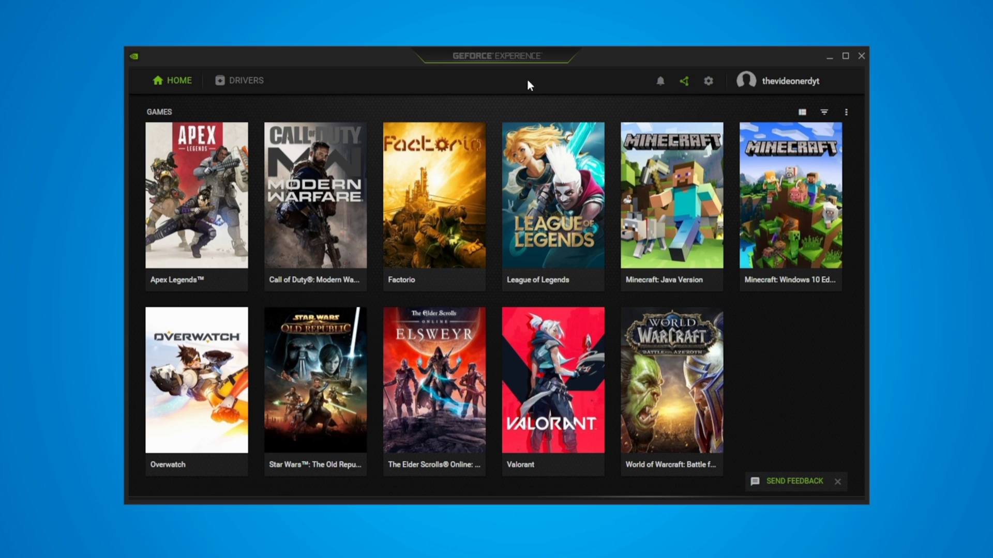
# Bring up the GeForce Experience overlay over VALORANT with Alt+Z
pyautogui.click(684, 83)
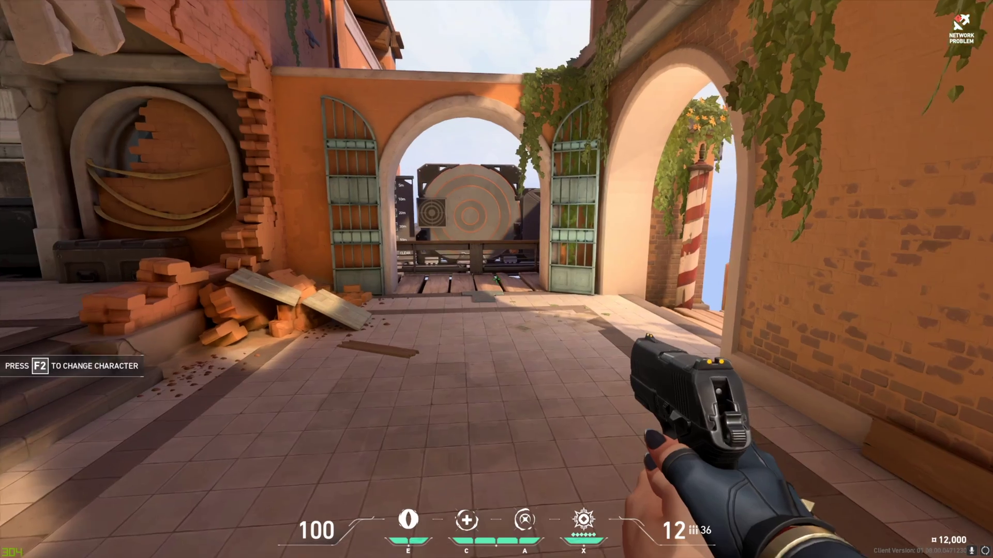
pyautogui.press('w')
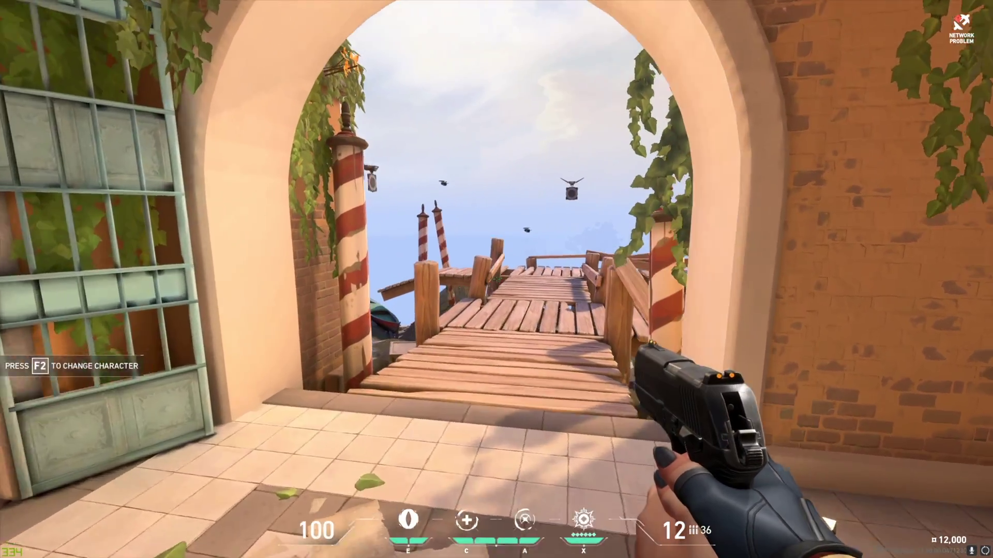
pyautogui.hotkey('alt', 'z')
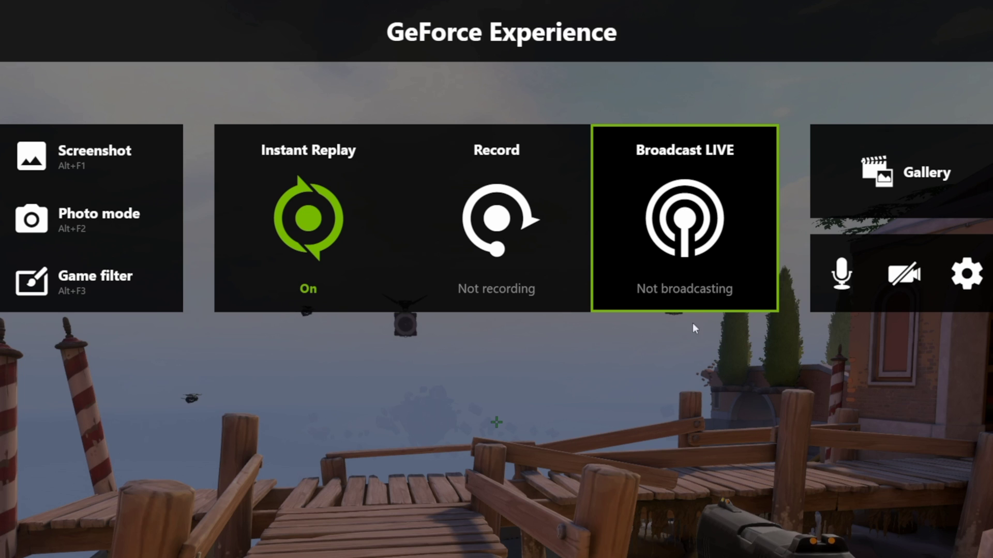
# Save the last 1 minute 15 seconds of gameplay as a replay and resume the game
pyautogui.click(486, 249)
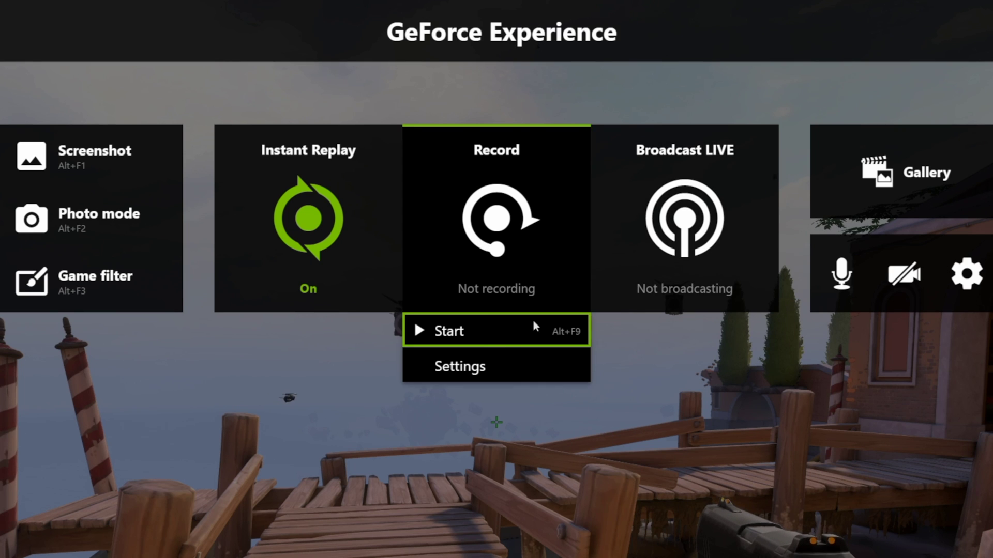
pyautogui.click(361, 248)
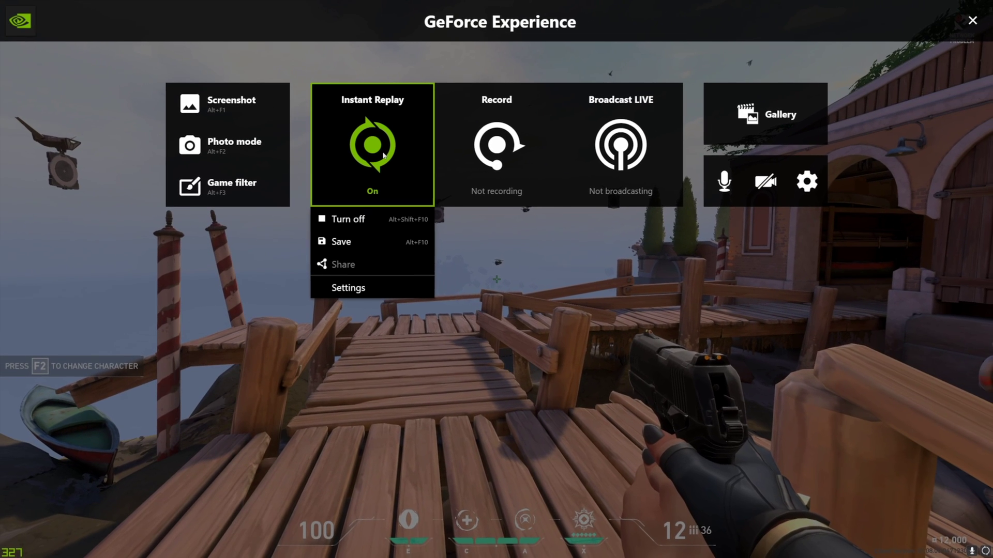
pyautogui.click(496, 145)
pyautogui.hotkey('alt', 'z')
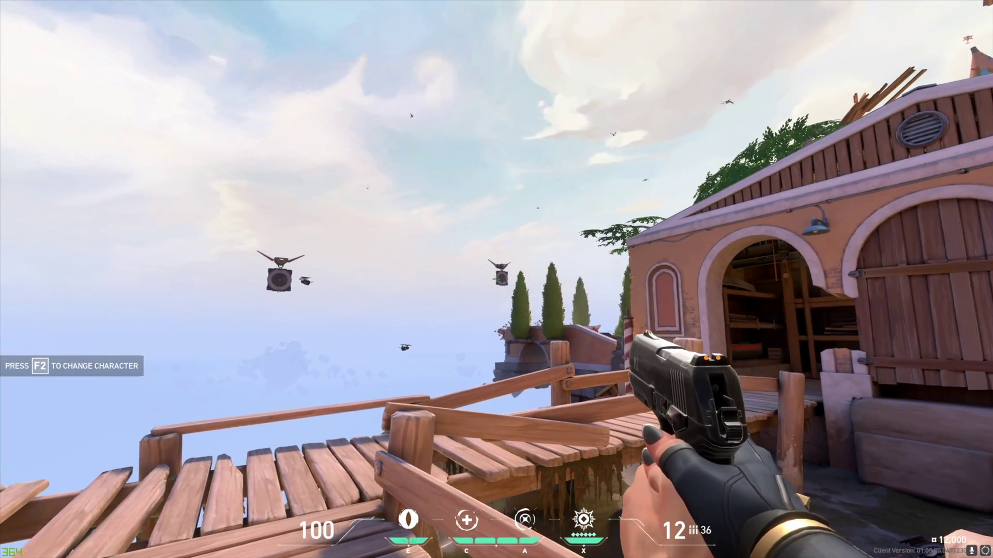
pyautogui.click(497, 279)
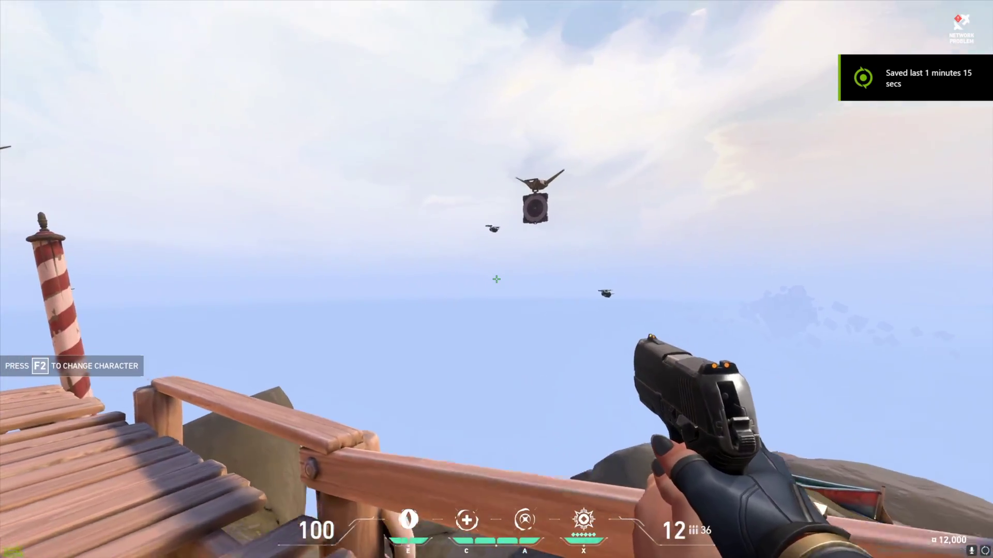
# Switch Instant Replay off from the in-game overlay
pyautogui.hotkey('alt', 'z')
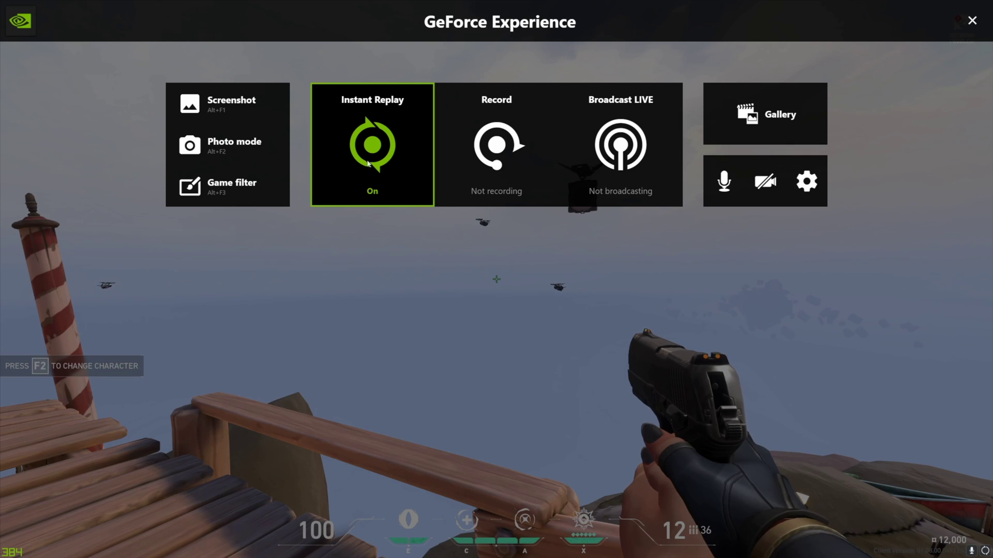
pyautogui.click(368, 164)
pyautogui.click(354, 227)
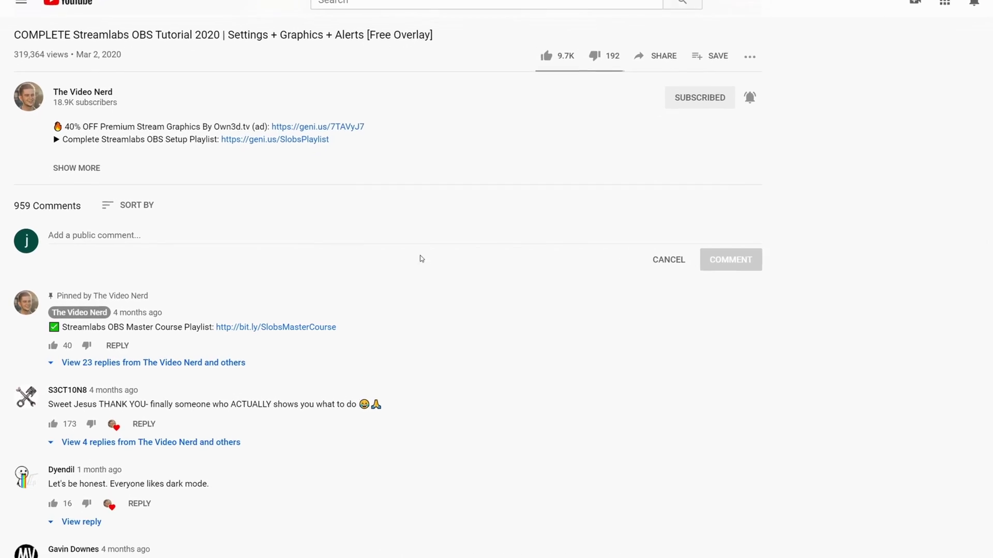
# Post 'This helped a lot! Thanks!' as a comment under the Streamlabs OBS tutorial
pyautogui.write('This helped a lot! Thank')
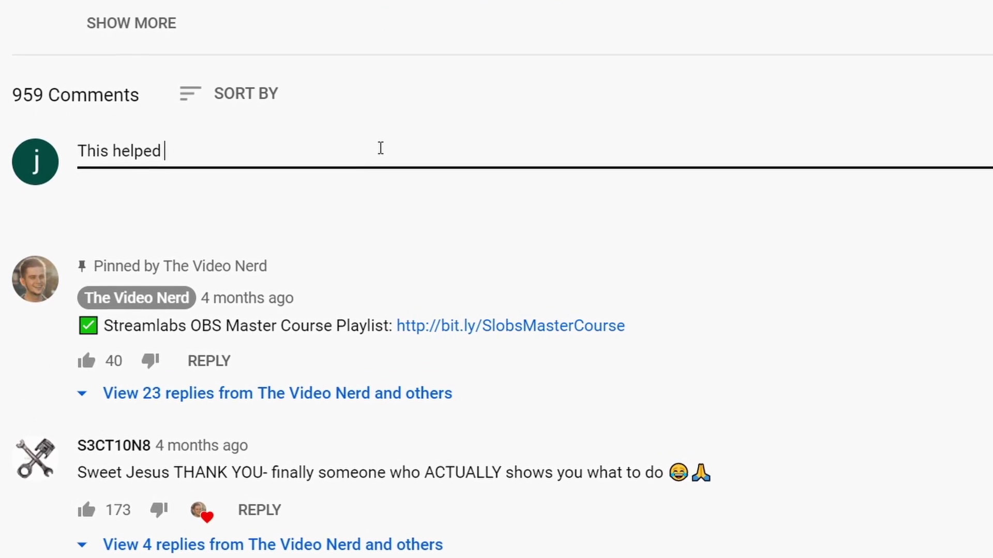
pyautogui.write('s!')
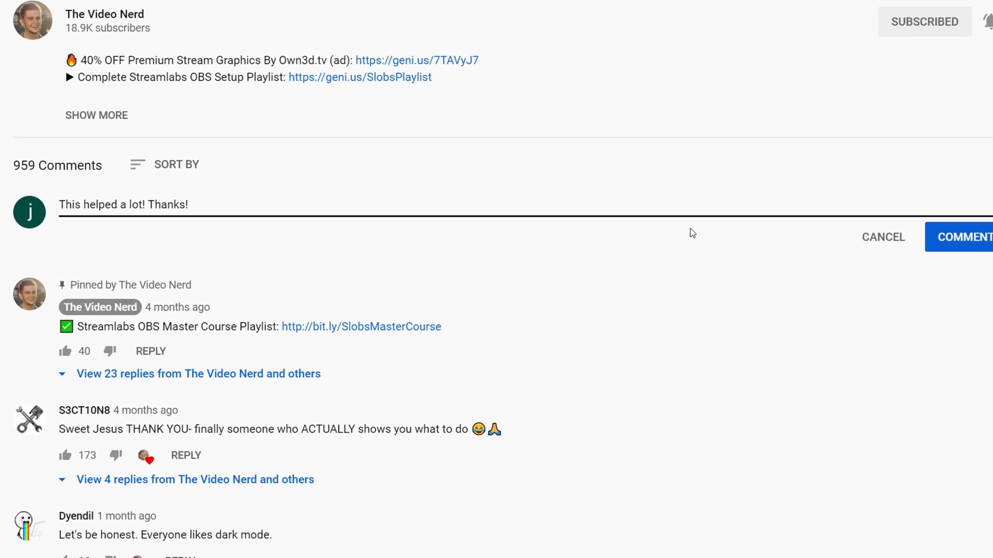
pyautogui.click(920, 246)
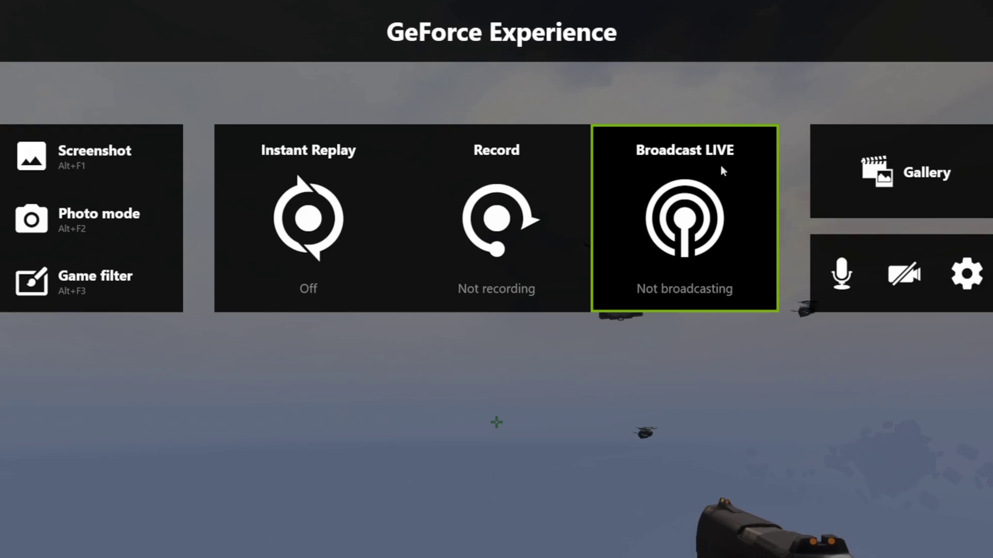
# Show the Broadcast LIVE settings, with Facebook as destination at High quality 720p HD
pyautogui.click(705, 220)
pyautogui.click(656, 369)
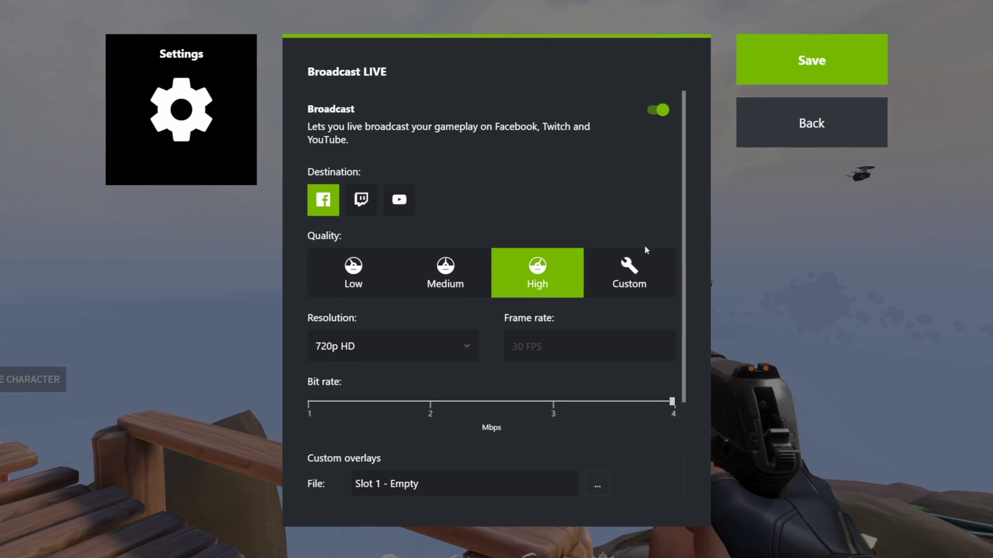
# Look through the Broadcast LIVE settings without changes and go back to the main overlay
pyautogui.scroll(-3, 646, 253)
pyautogui.scroll(3, 645, 258)
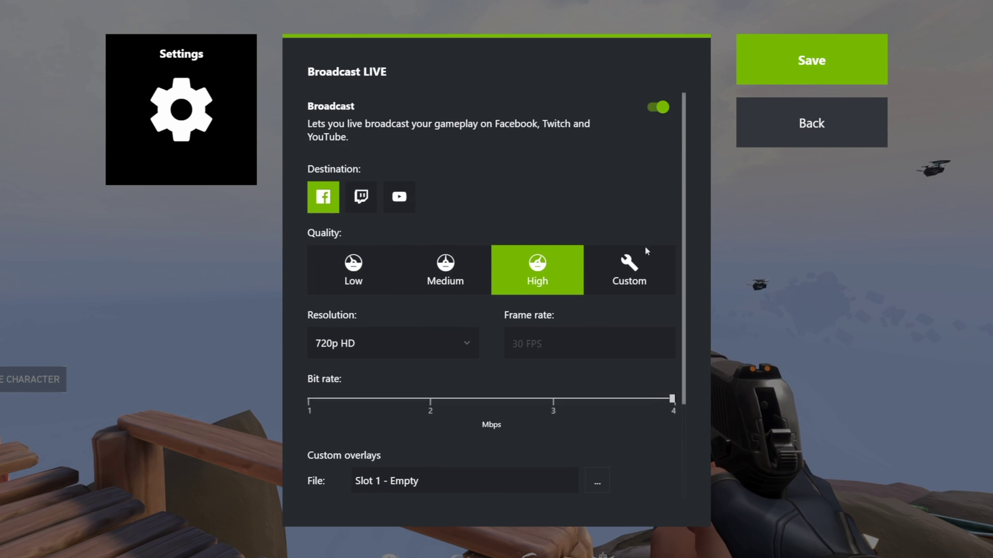
pyautogui.click(786, 119)
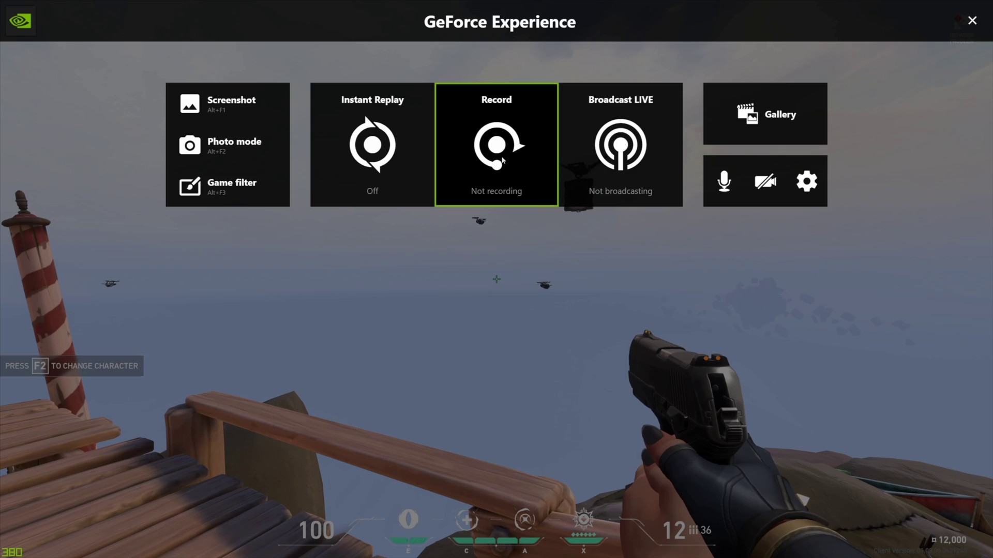
pyautogui.click(502, 160)
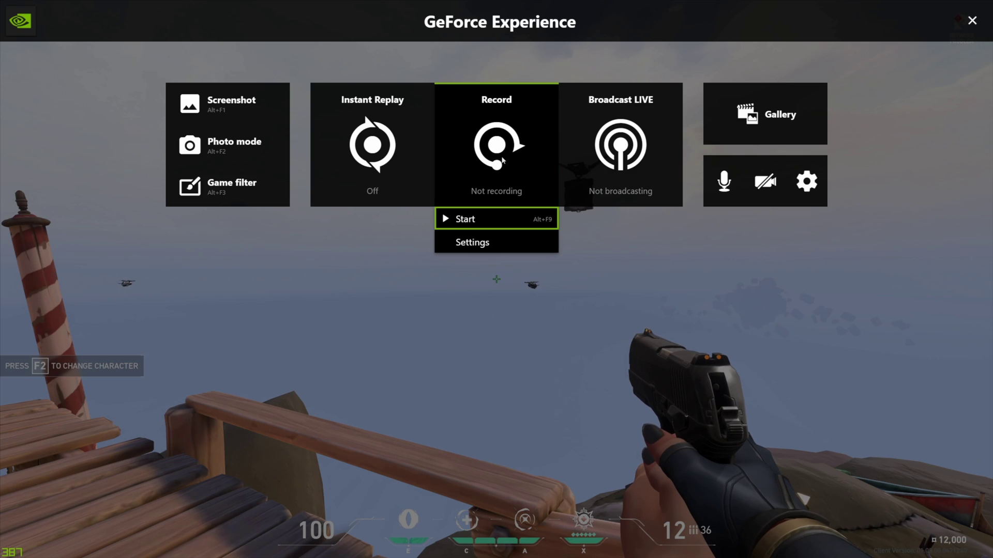
# Save video capture at High quality, In-game resolution, 60 FPS with a 5-minute Instant Replay
pyautogui.click(493, 247)
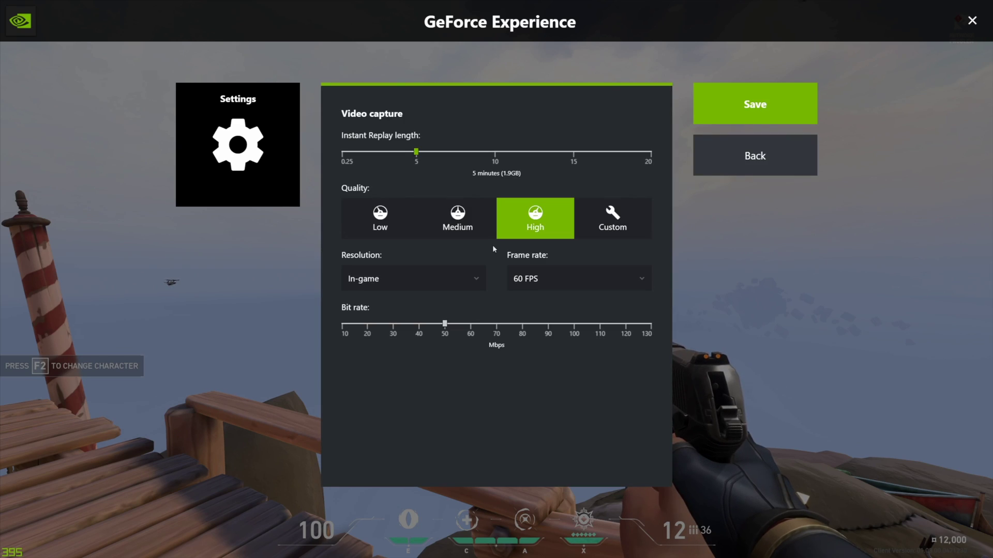
pyautogui.moveTo(416, 154)
pyautogui.mouseDown()
pyautogui.moveTo(505, 159)
pyautogui.moveTo(385, 158)
pyautogui.moveTo(410, 162)
pyautogui.mouseUp()
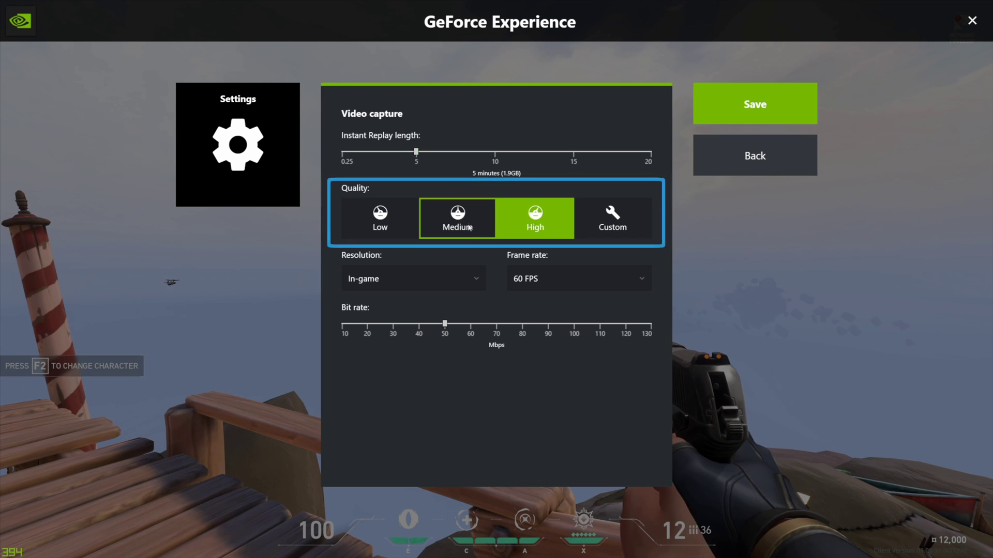
pyautogui.click(428, 222)
pyautogui.click(390, 222)
pyautogui.click(532, 217)
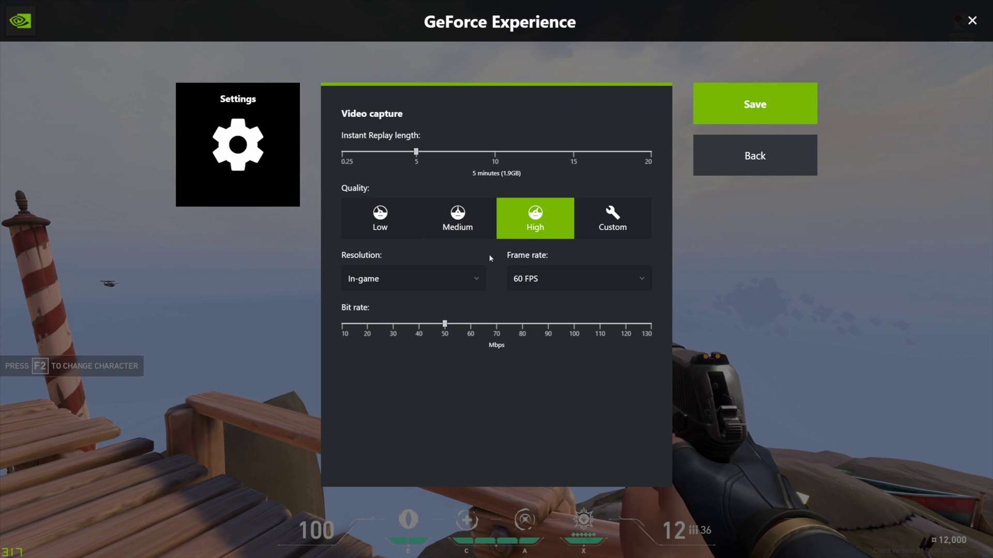
pyautogui.click(366, 278)
pyautogui.click(365, 280)
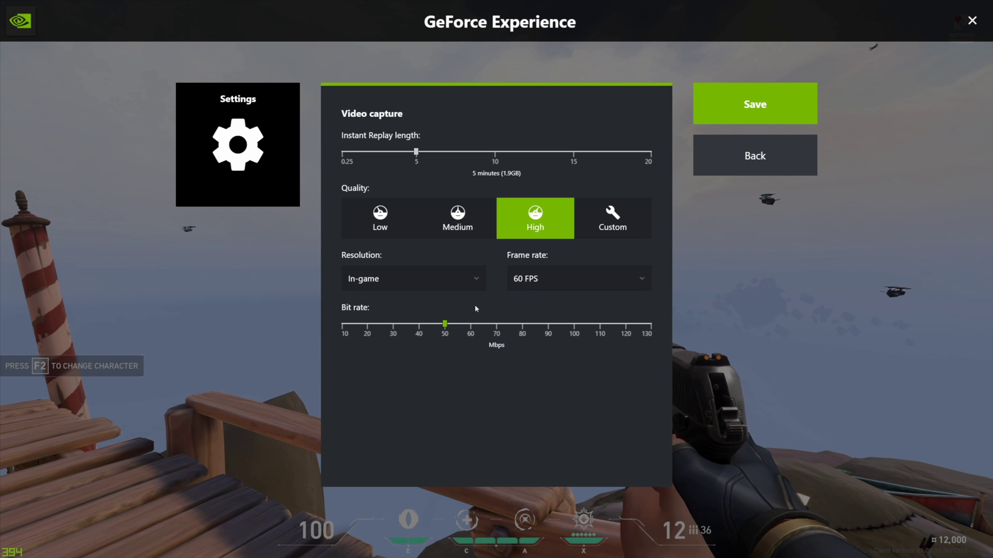
pyautogui.click(752, 105)
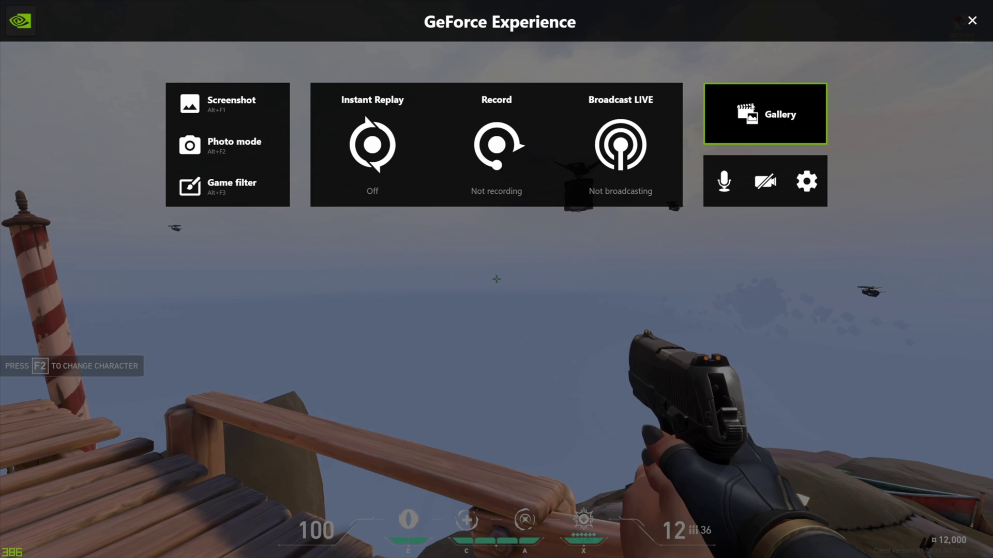
# Place the status indicator in the bottom-right HUD position
pyautogui.click(806, 182)
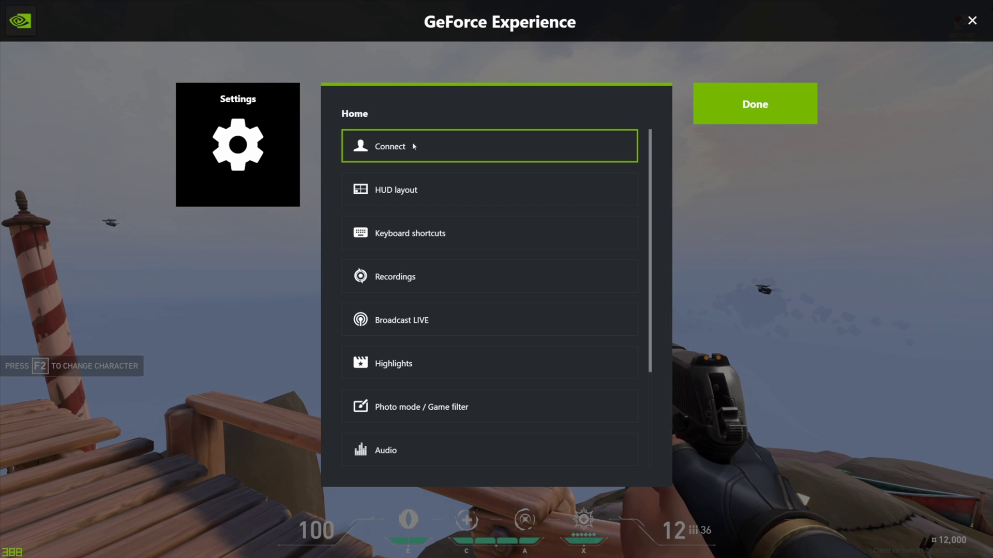
pyautogui.click(410, 192)
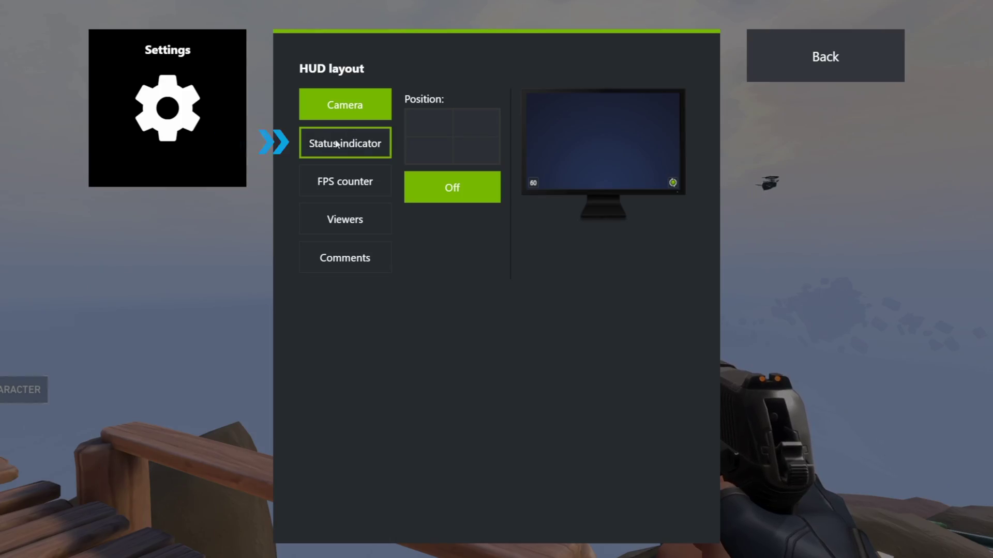
pyautogui.click(355, 148)
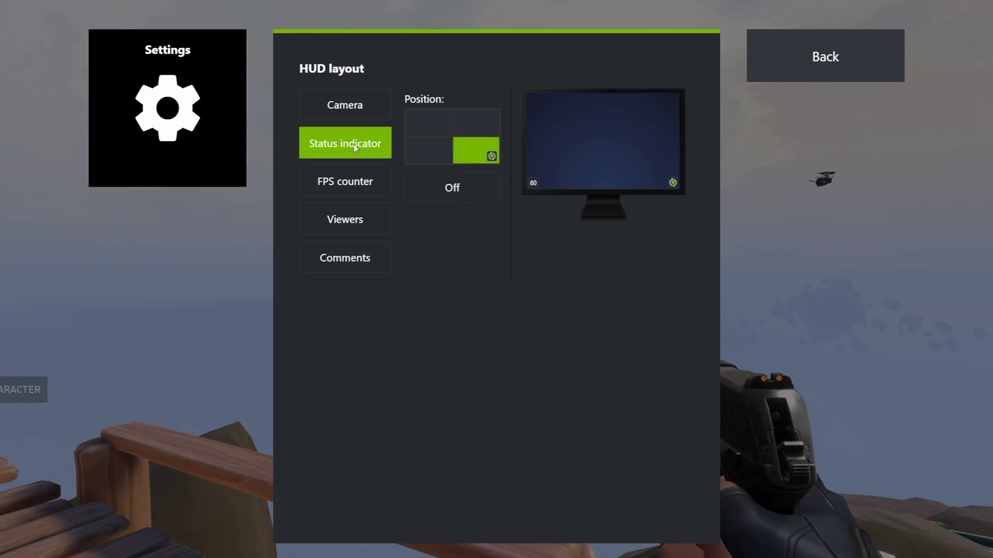
pyautogui.click(487, 122)
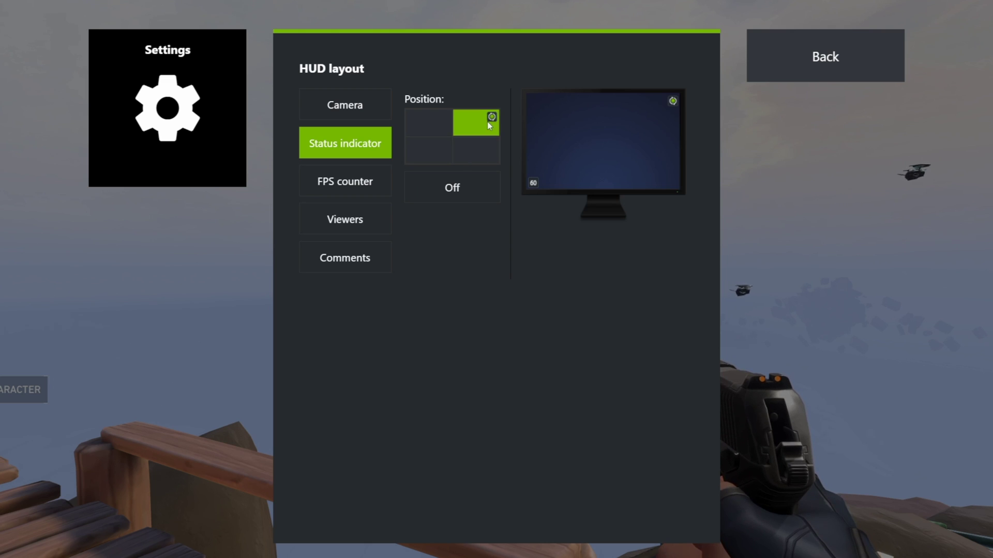
pyautogui.click(427, 125)
pyautogui.click(430, 150)
pyautogui.click(474, 150)
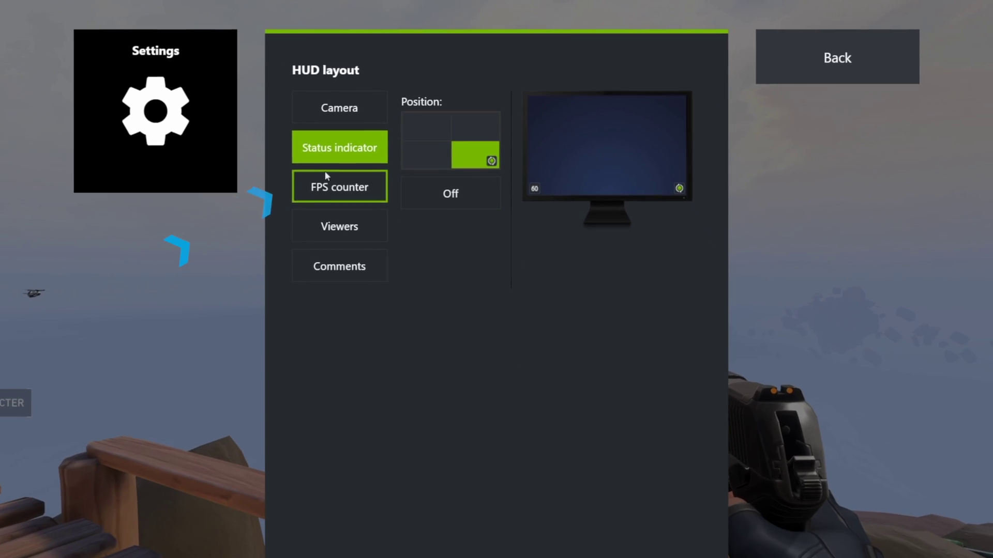
# Put the FPS counter at bottom-left and return to the settings list
pyautogui.click(356, 184)
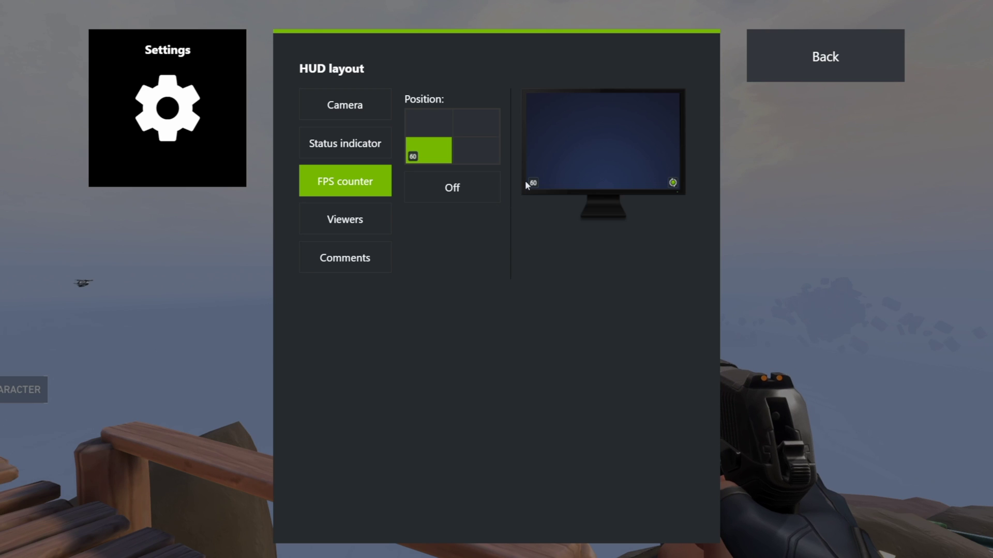
pyautogui.click(422, 152)
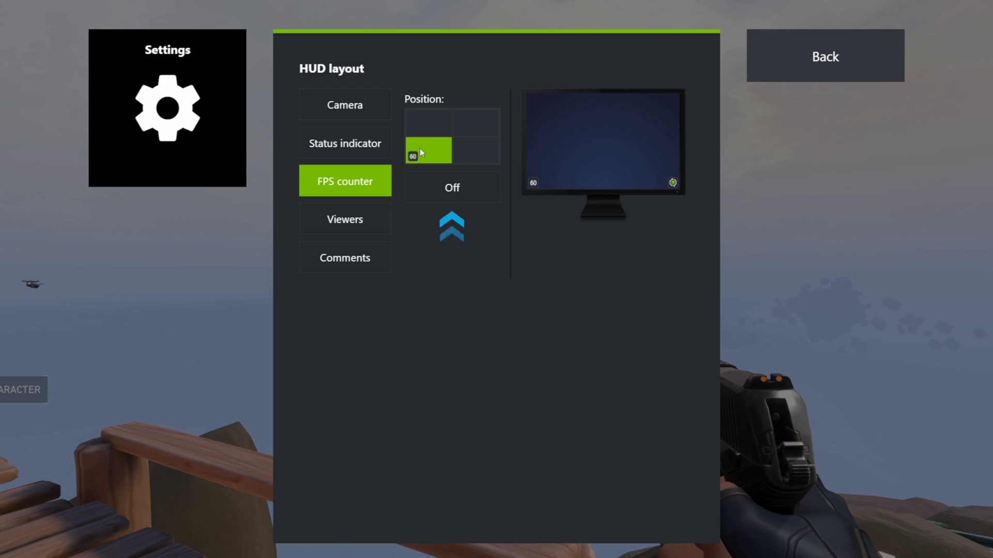
pyautogui.click(437, 191)
pyautogui.click(427, 154)
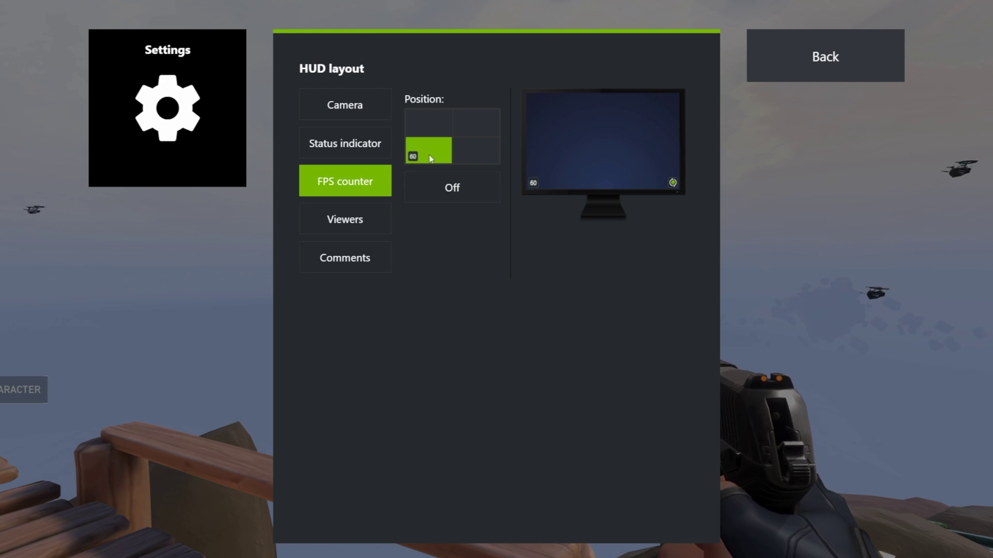
pyautogui.click(822, 57)
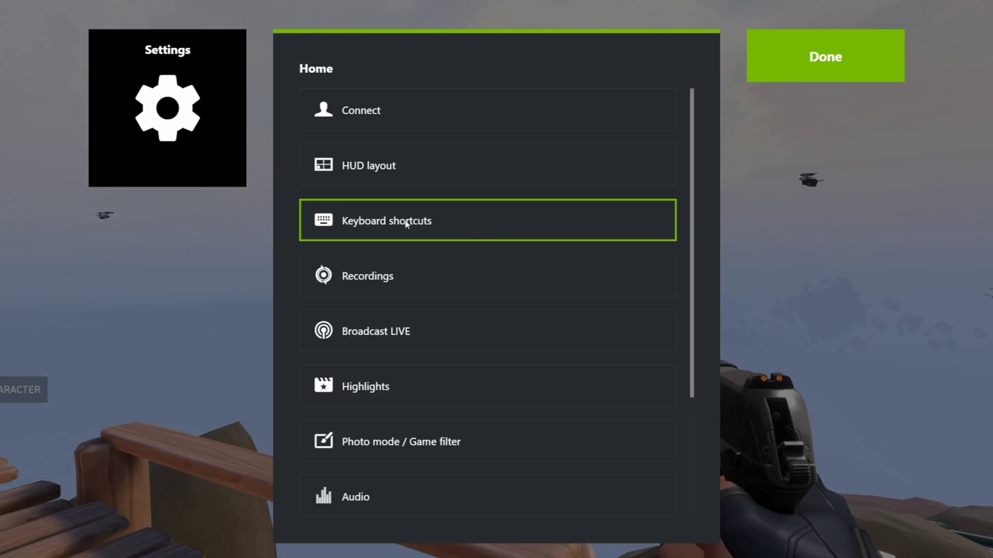
# View the keyboard shortcut settings, then leave settings for the main overlay
pyautogui.click(569, 221)
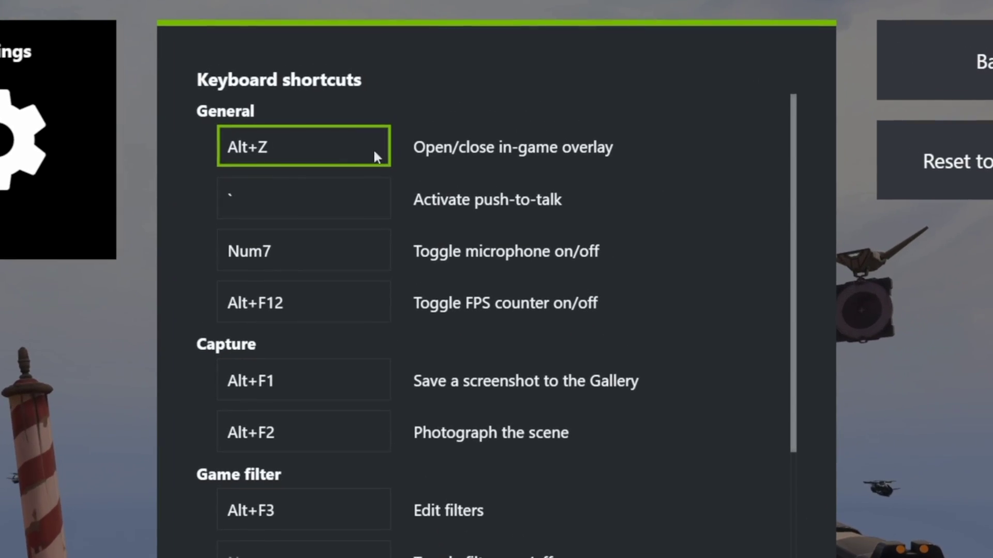
pyautogui.hotkey('alt', 'z')
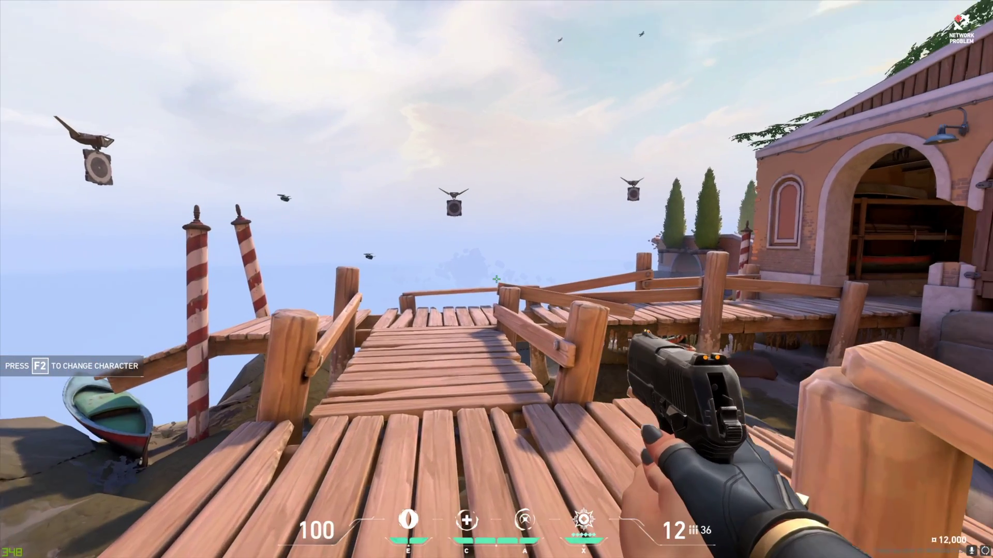
pyautogui.hotkey('alt', 'z')
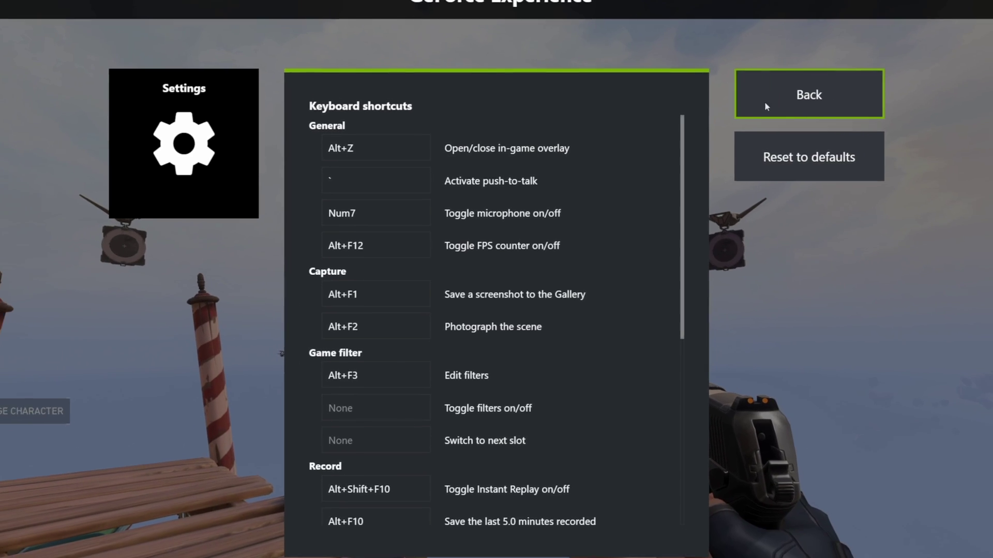
pyautogui.click(971, 78)
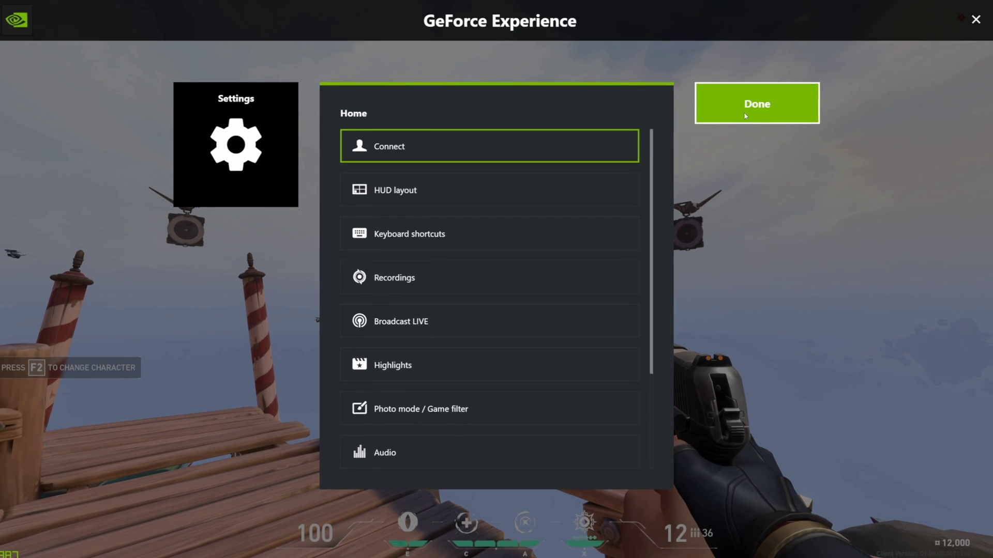
pyautogui.click(745, 115)
# Review the microphone toggle shortcut and scroll the shortcuts list, then return to the overlay
pyautogui.click(724, 181)
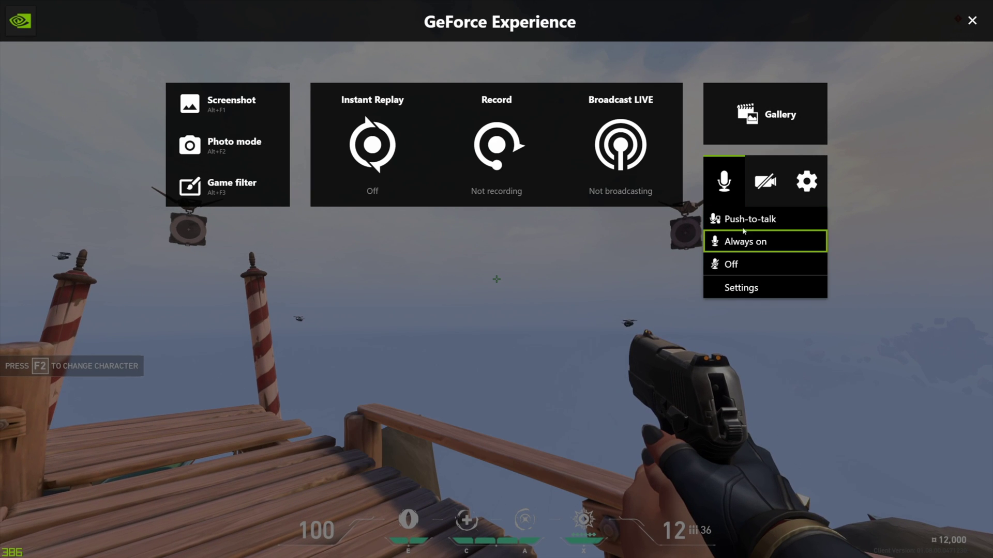
pyautogui.click(740, 287)
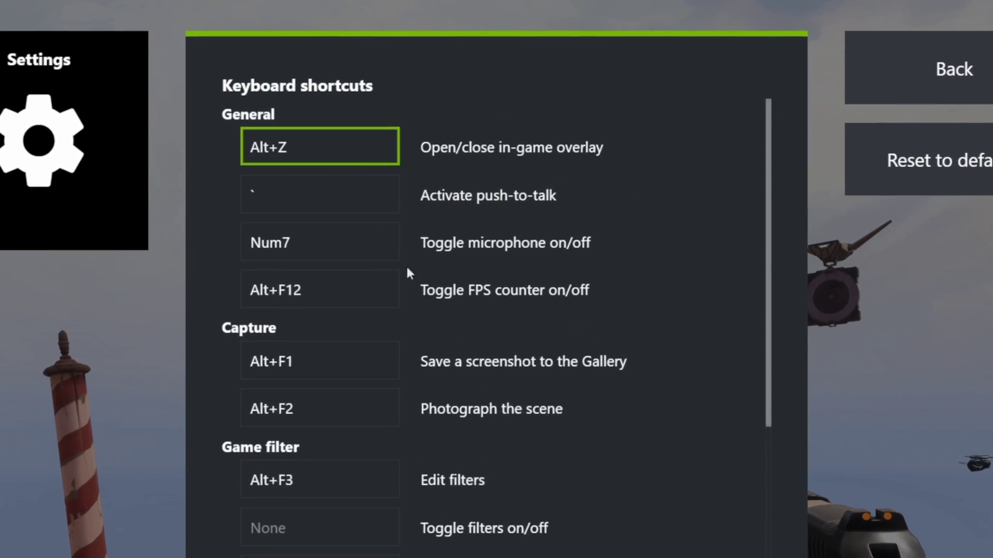
pyautogui.click(316, 252)
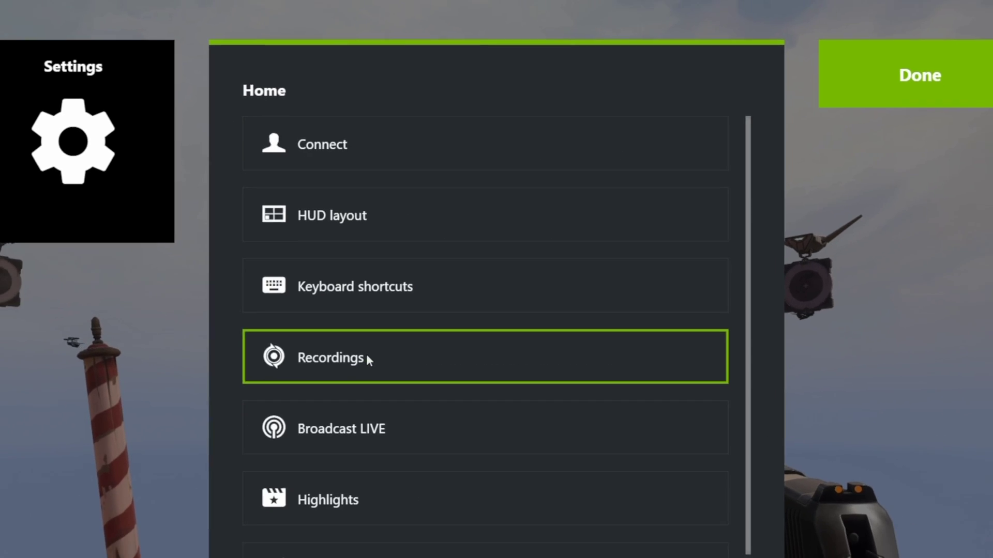
pyautogui.hotkey('alt', 'z')
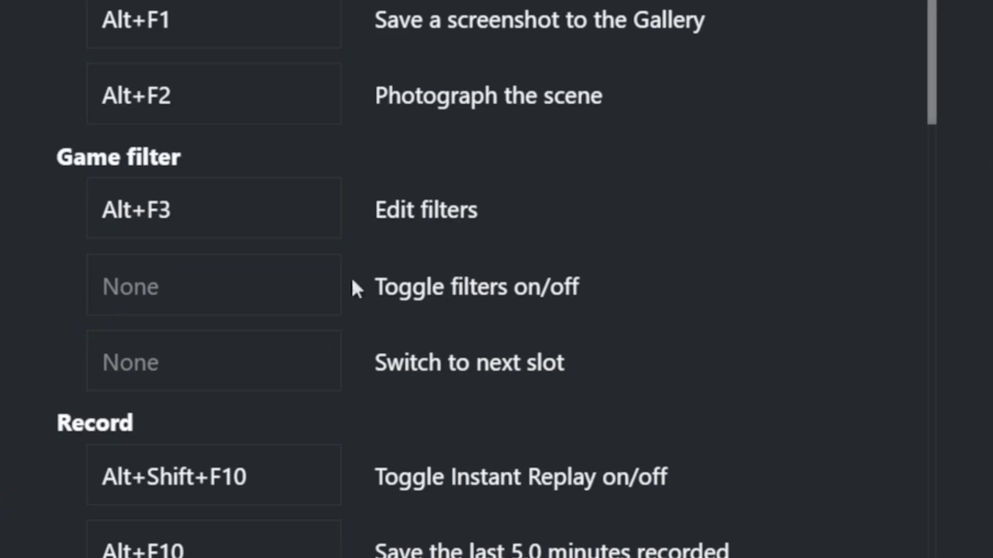
pyautogui.scroll(-10, 414, 251)
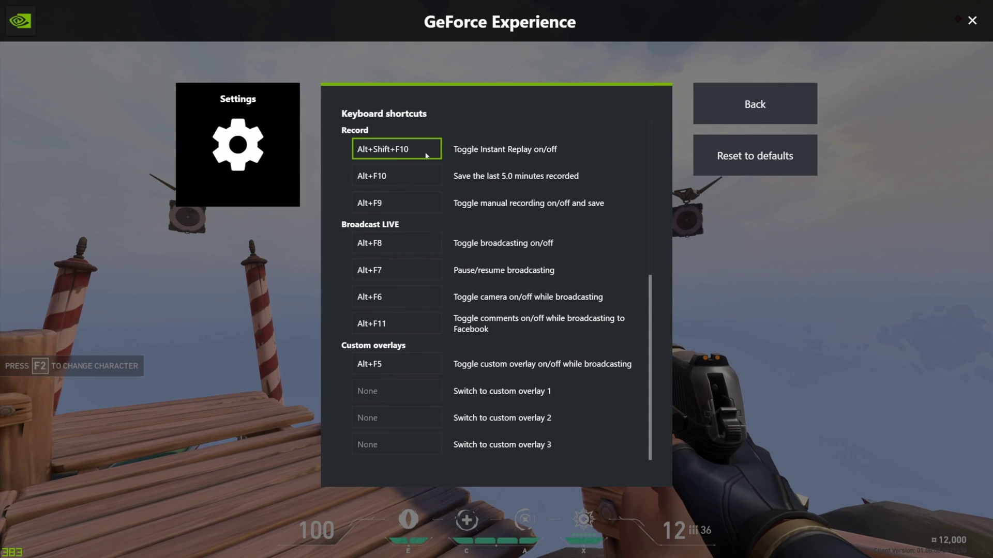
pyautogui.click(755, 104)
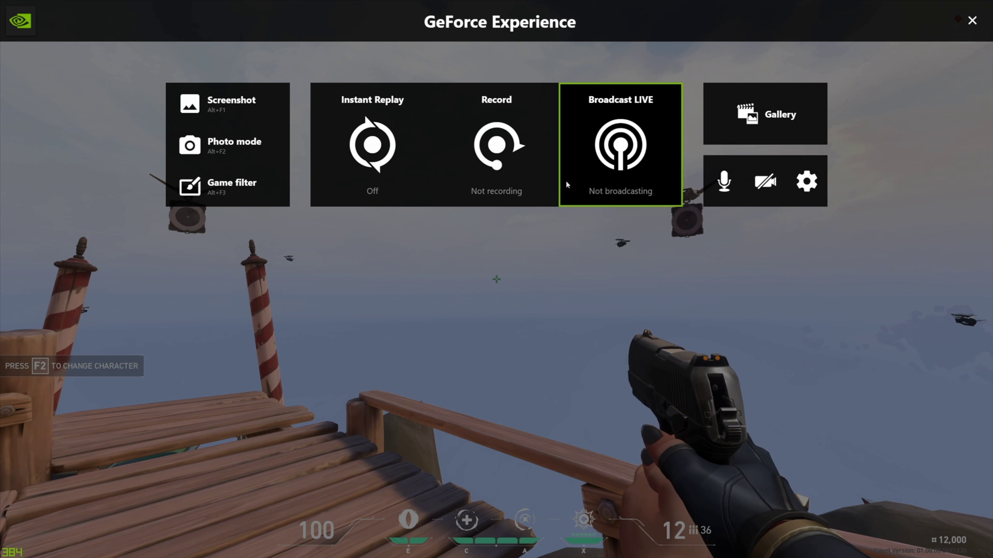
pyautogui.click(378, 146)
# Turn Instant Replay on and go back to the Settings home list
pyautogui.click(357, 219)
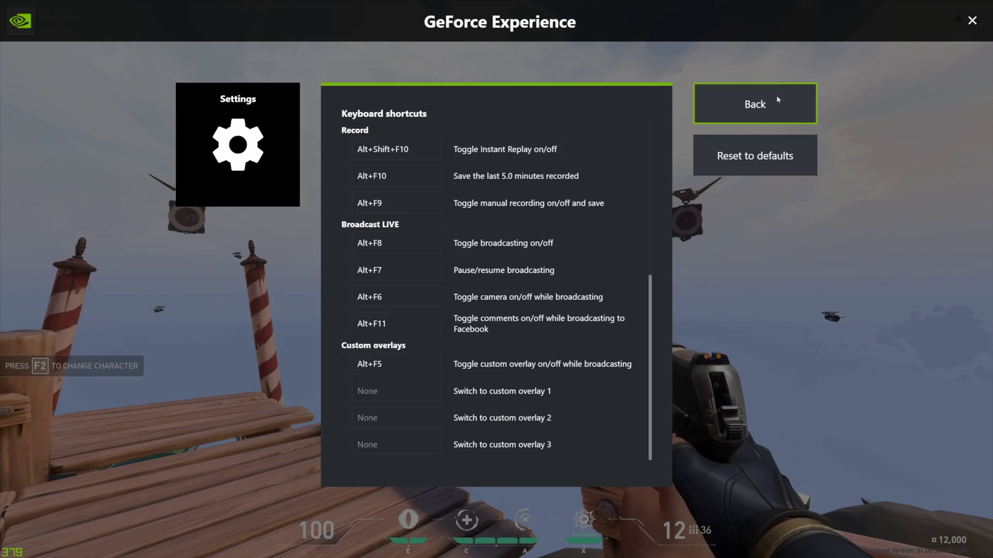
pyautogui.click(750, 105)
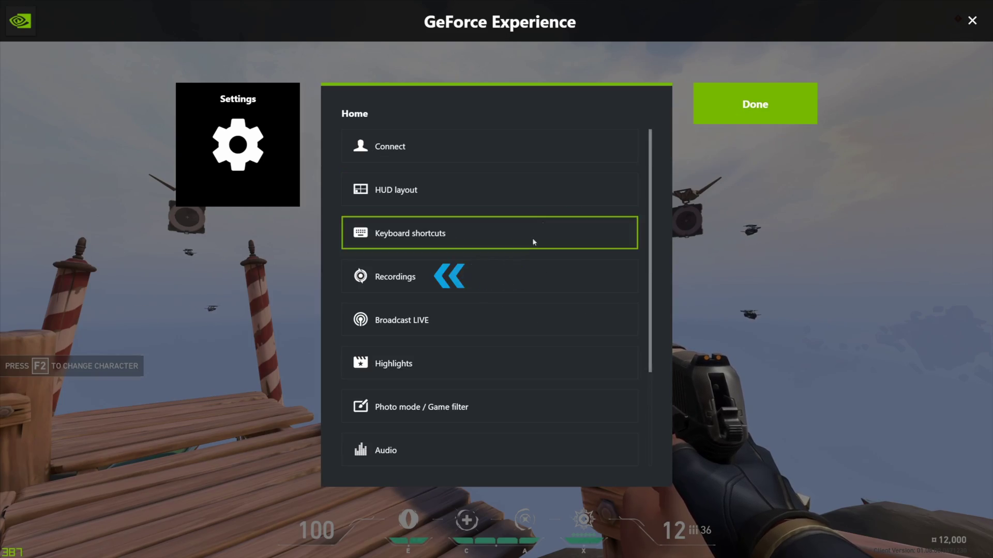
# Check in Recordings settings that videos save to E:\GeForce Experience Recordings
pyautogui.click(477, 279)
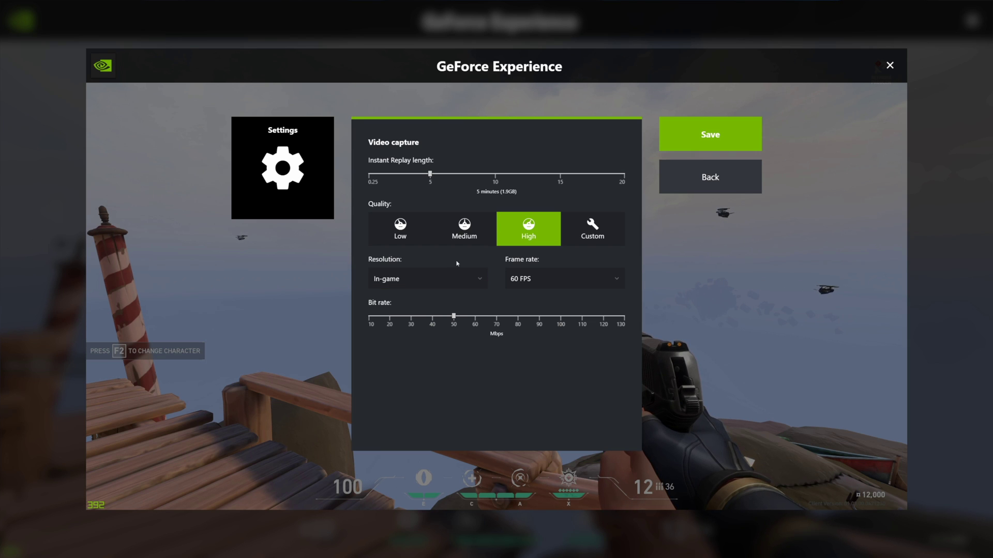
pyautogui.press('Escape')
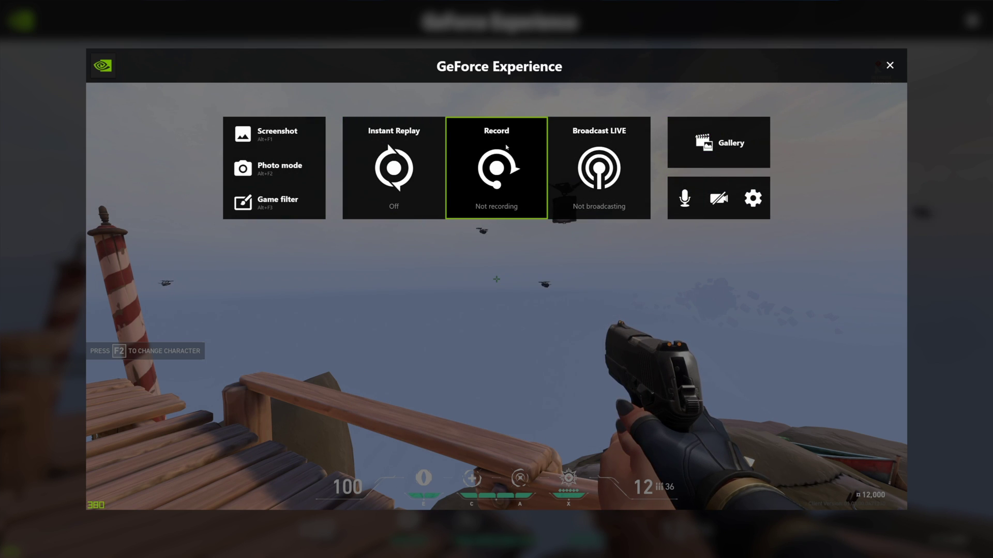
pyautogui.click(502, 181)
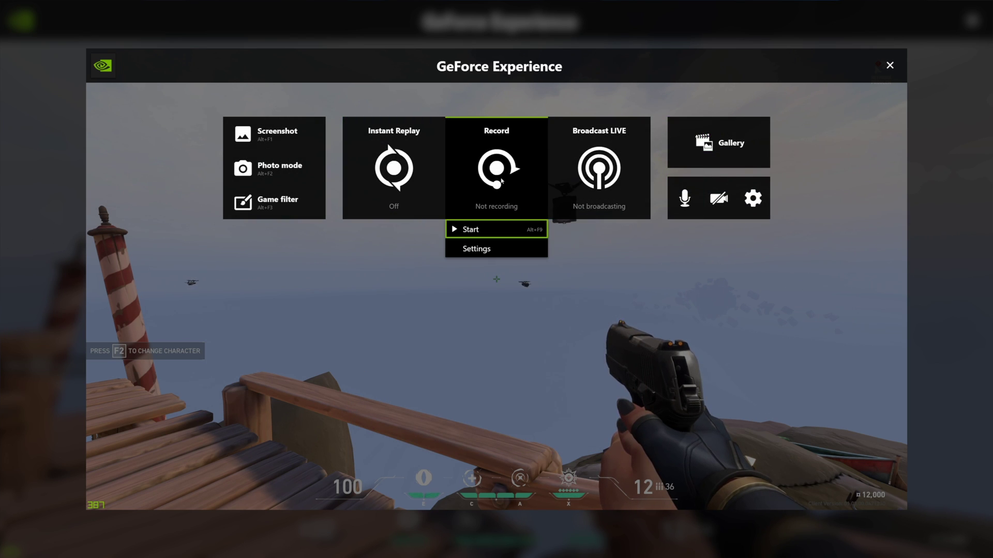
pyautogui.click(485, 258)
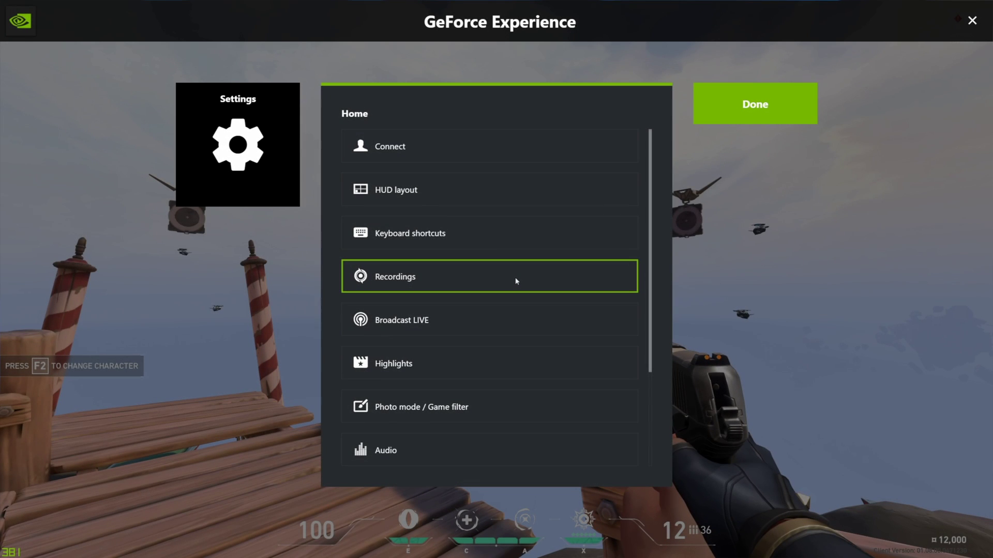
pyautogui.click(479, 287)
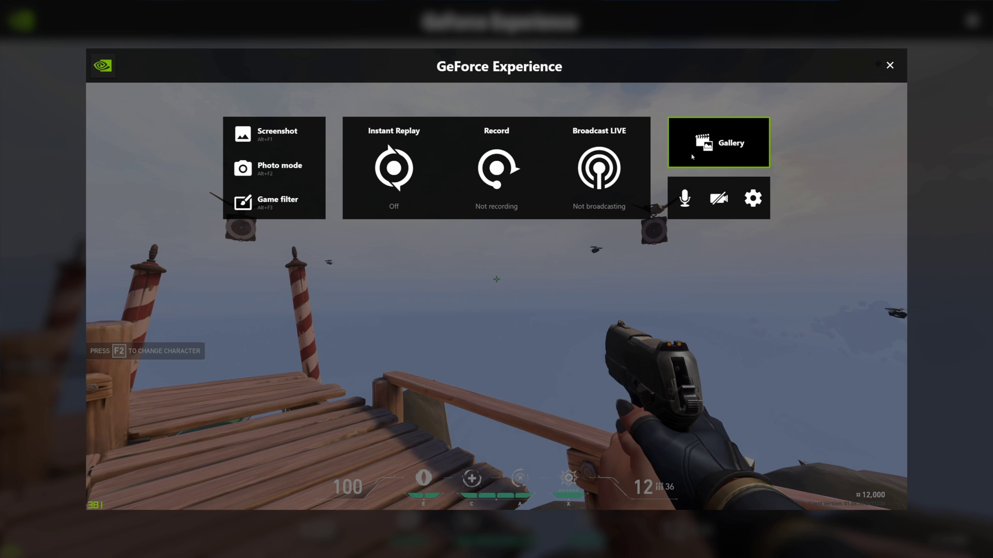
# Switch Instant Replay on and return to the Settings home list
pyautogui.click(391, 191)
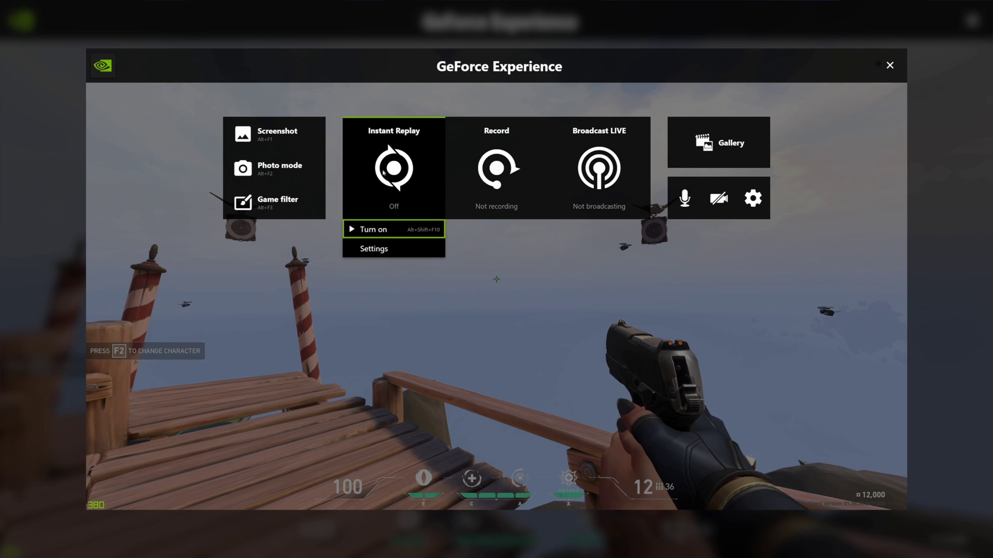
pyautogui.click(381, 231)
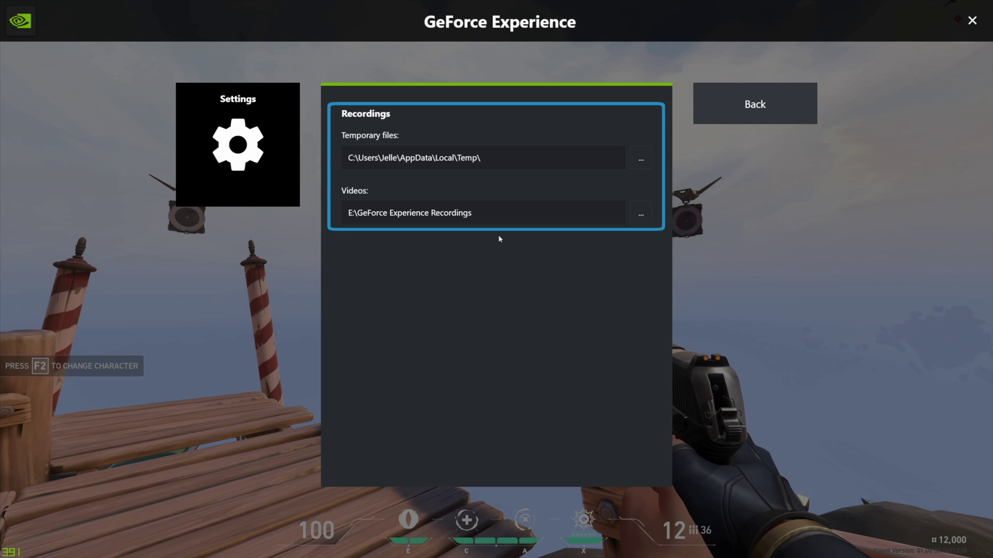
pyautogui.click(728, 103)
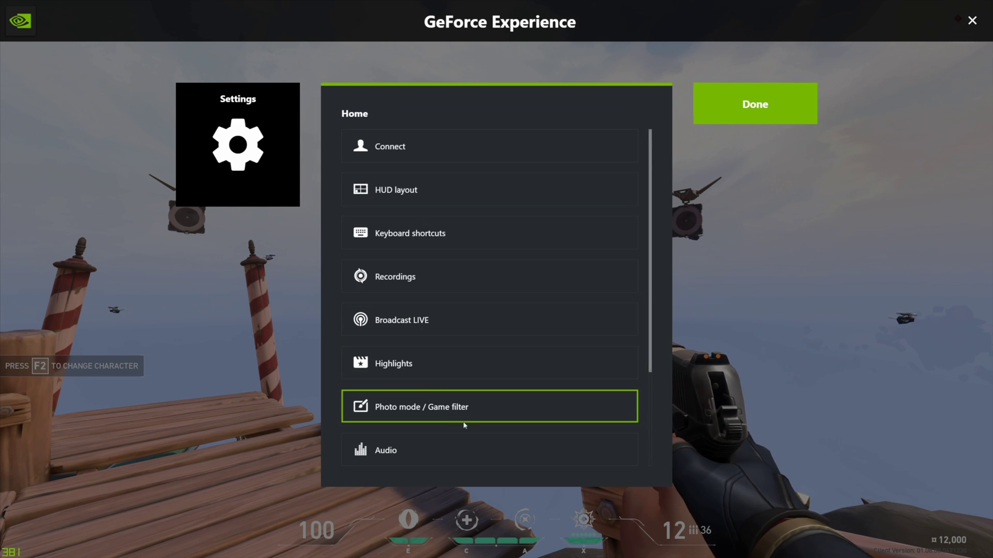
# In Audio settings, keep the current microphone source and record game and mic on separate tracks
pyautogui.click(471, 455)
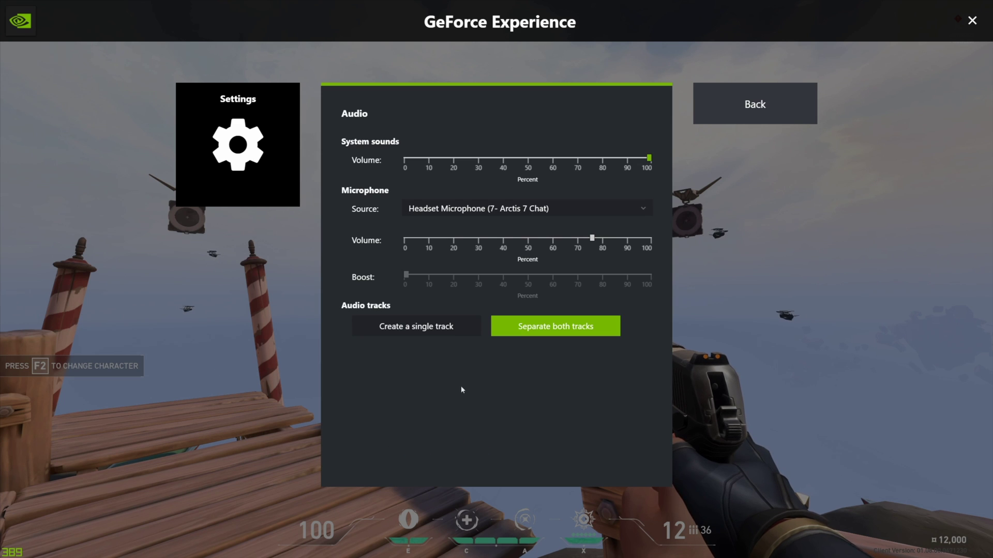
pyautogui.click(643, 208)
pyautogui.click(643, 209)
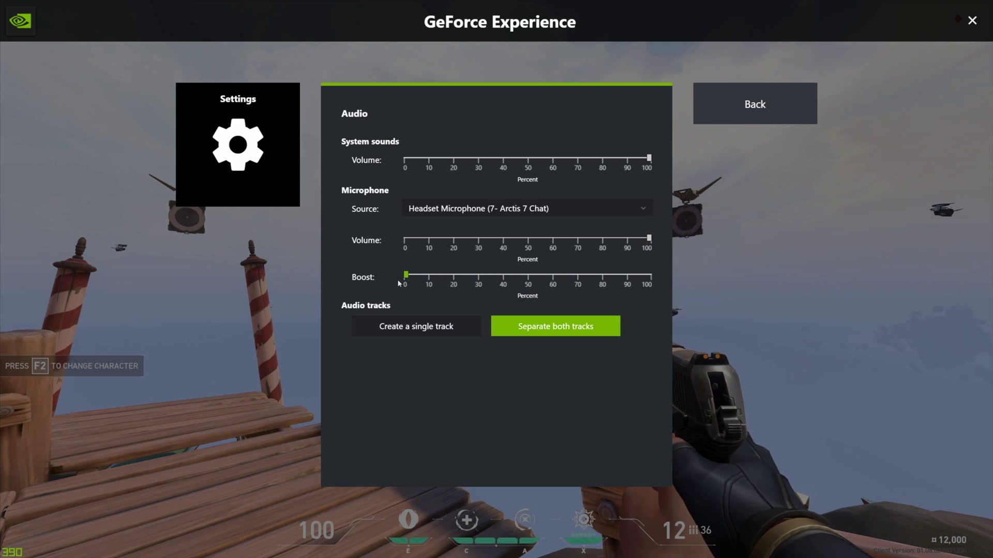
pyautogui.click(417, 326)
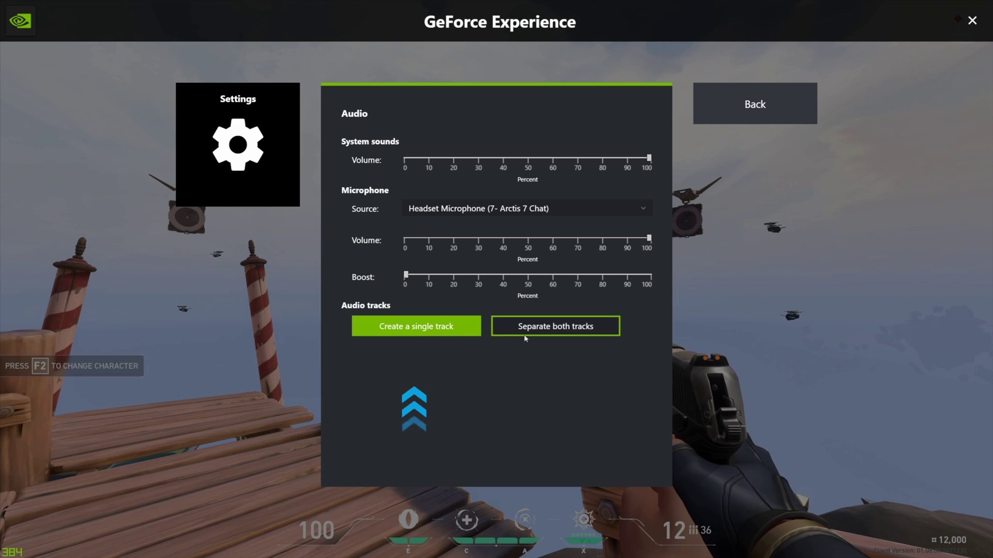
pyautogui.click(584, 334)
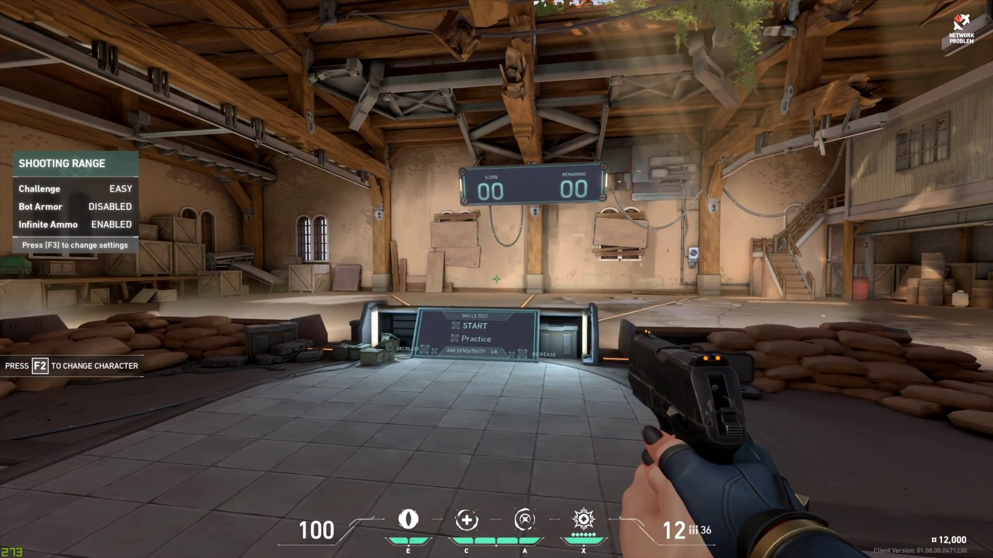
# Open the Desktop recordings folder in File Explorer from the Gallery and move all recordings out
pyautogui.hotkey('alt', 'z')
pyautogui.click(783, 117)
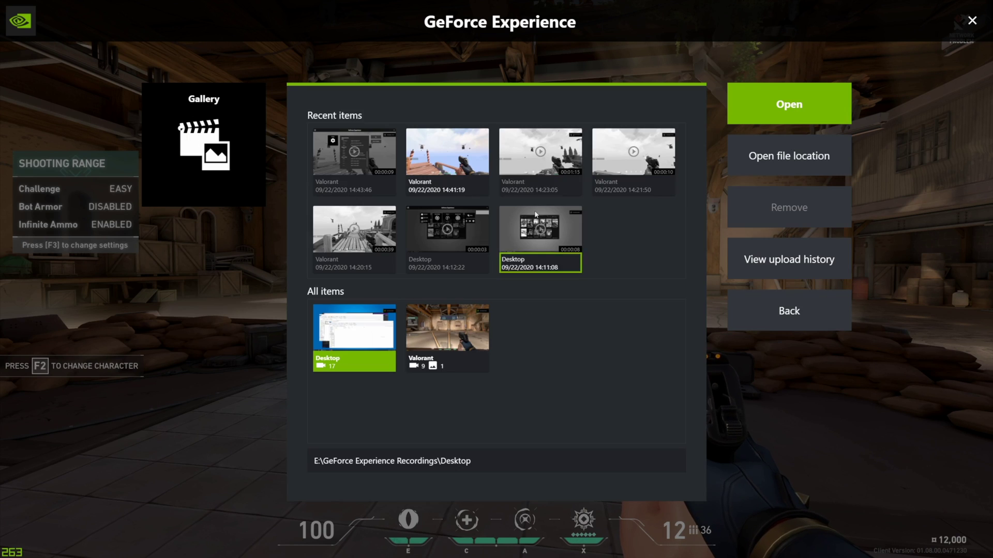
pyautogui.click(770, 142)
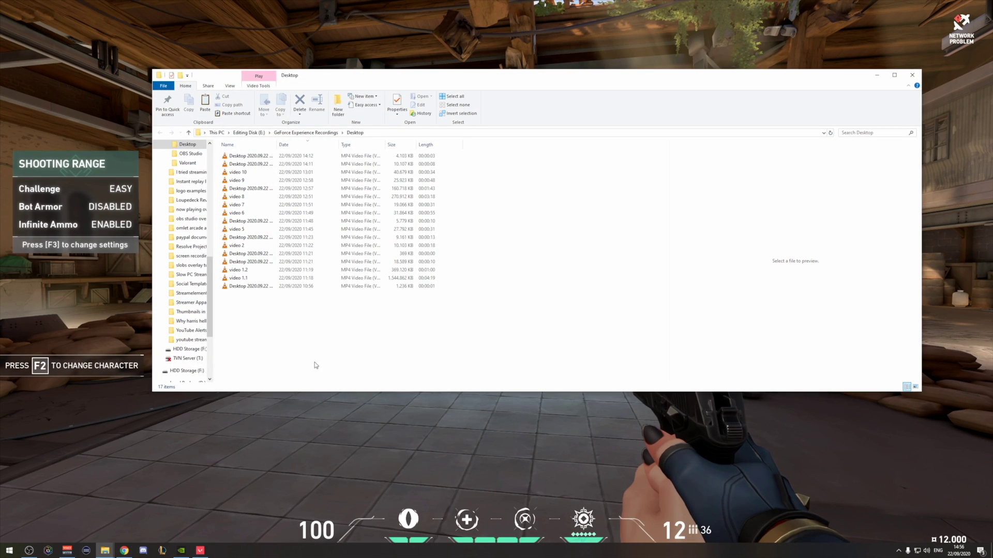
pyautogui.hotkey('ctrl', 'a')
pyautogui.moveTo(248, 221); pyautogui.dragTo(898, 311)
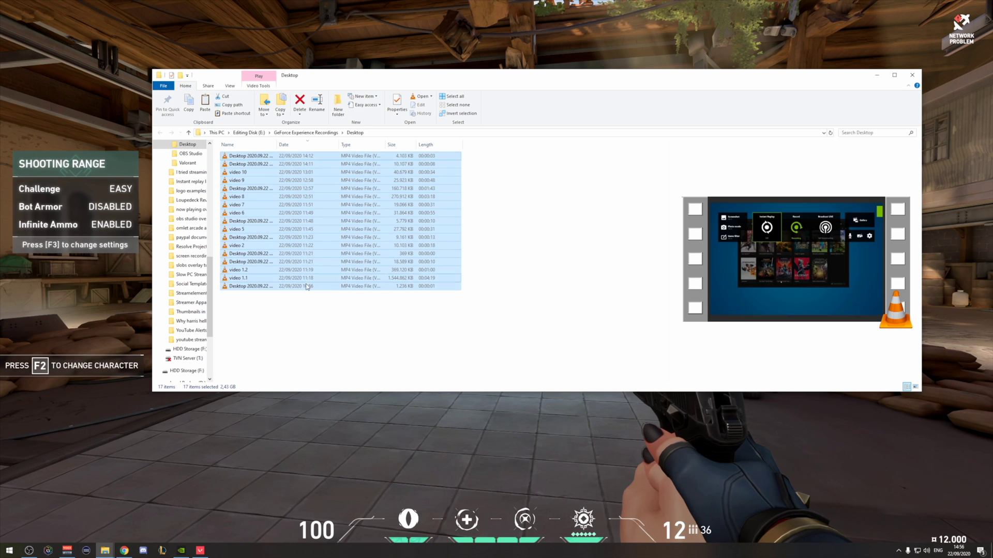